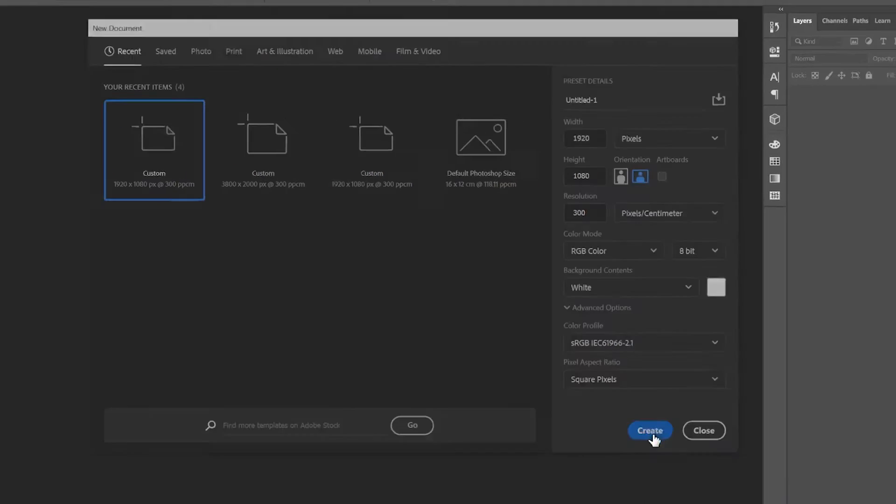
# - Create a 1920 × 1080 px white RGB document at 300 pixels/centimeter and add a Gradient Fill layer
pyautogui.click(710, 488)
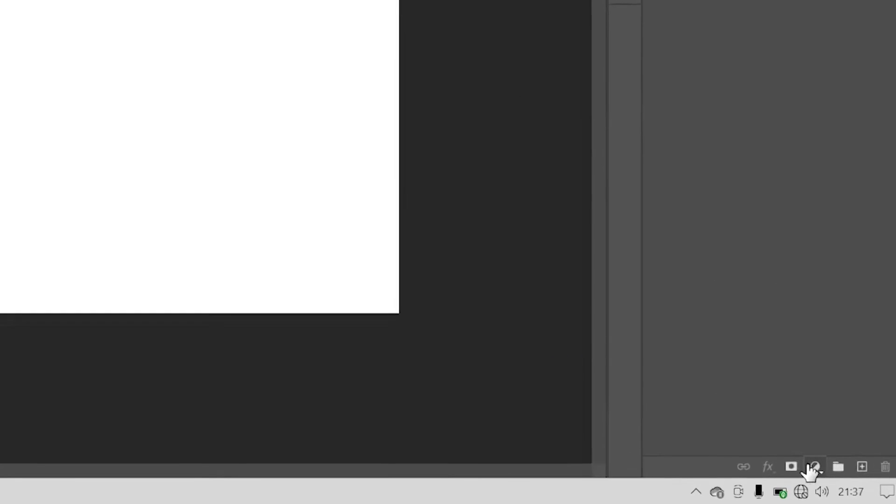
pyautogui.click(815, 467)
pyautogui.click(800, 159)
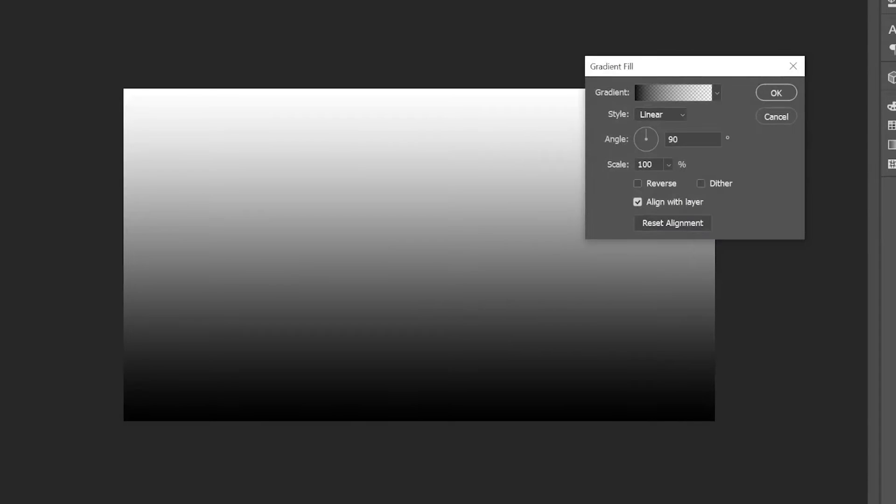
# - Give the gradient fill the black-to-white preset, the Radial style and a scale of 210%
pyautogui.click(717, 93)
pyautogui.click(667, 142)
pyautogui.click(717, 93)
pyautogui.click(675, 115)
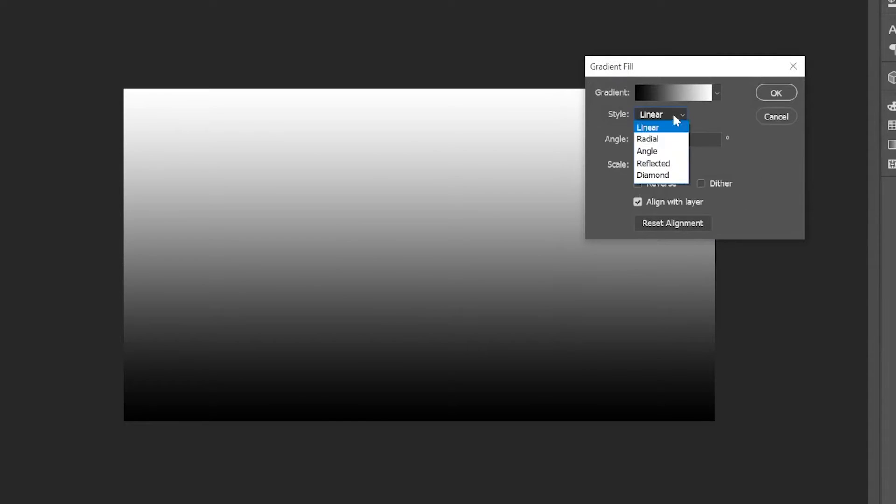
pyautogui.click(652, 139)
pyautogui.click(669, 164)
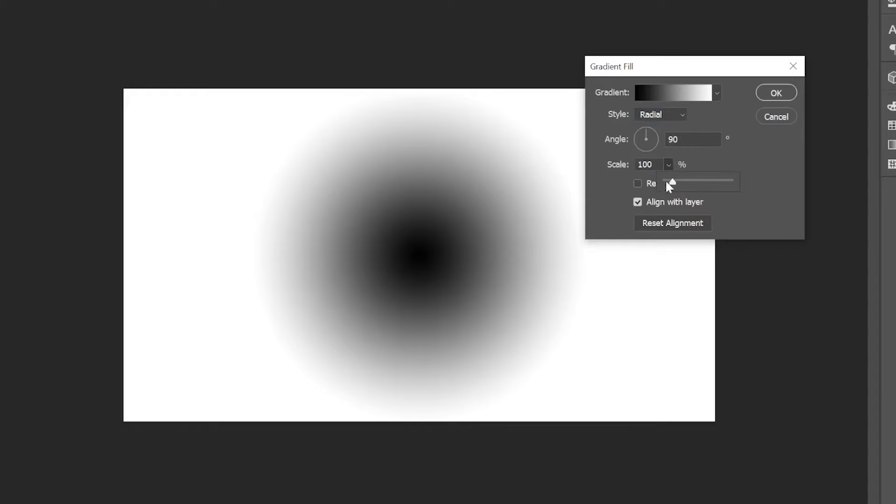
pyautogui.moveTo(673, 182)
pyautogui.mouseDown()
pyautogui.moveTo(688, 183)
pyautogui.moveTo(681, 185)
pyautogui.mouseUp()
# - Edit the gradient and recolor its black starting stop at 0% to light blue
pyautogui.click(675, 91)
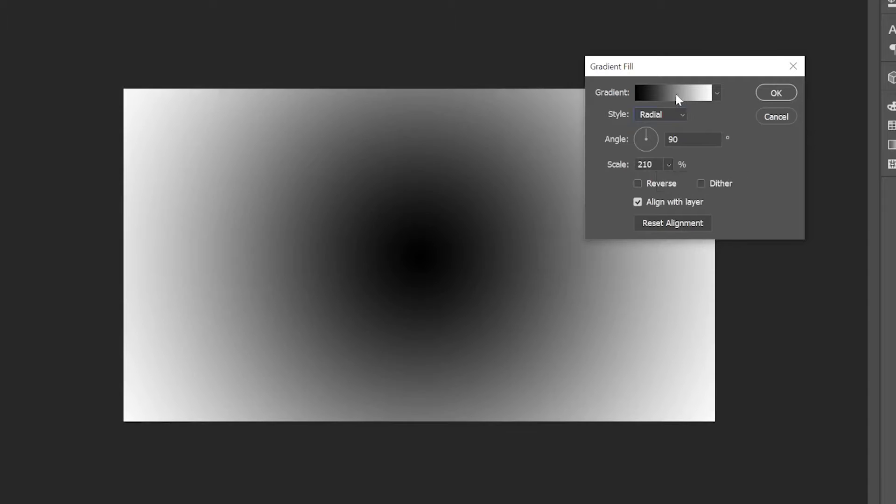
pyautogui.click(582, 249)
pyautogui.click(639, 307)
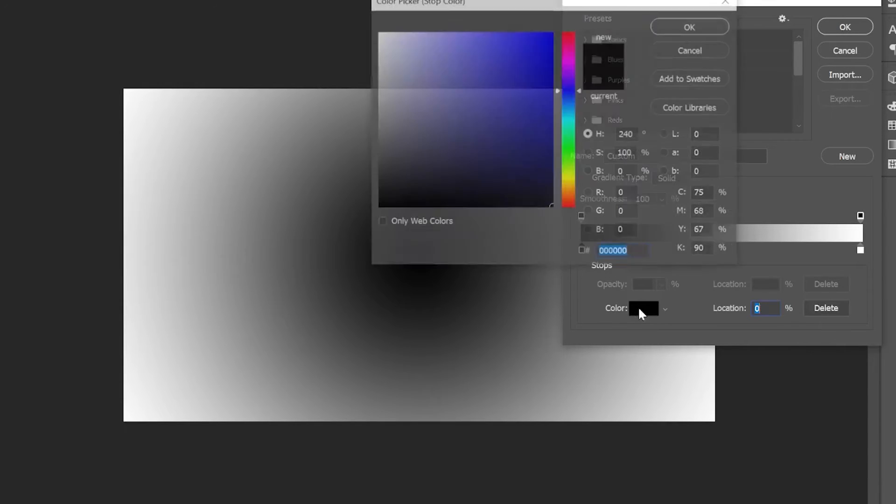
pyautogui.moveTo(569, 103)
pyautogui.mouseDown()
pyautogui.moveTo(569, 112)
pyautogui.moveTo(569, 104)
pyautogui.mouseUp()
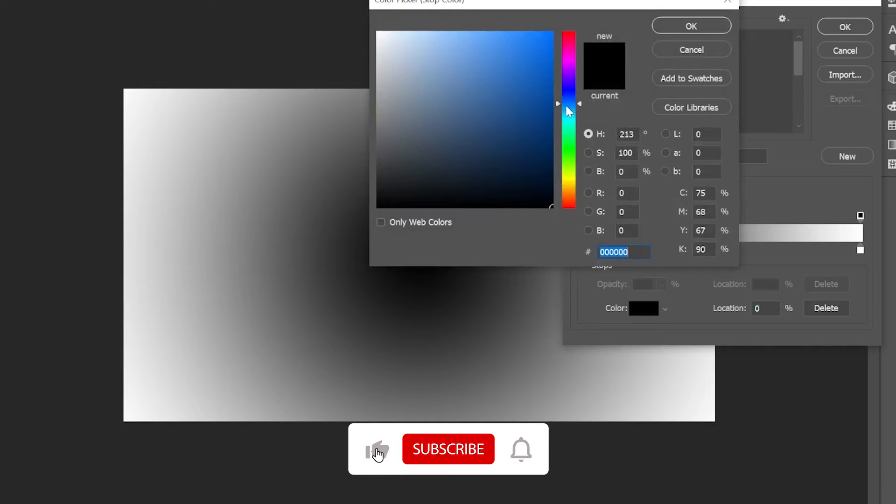
pyautogui.moveTo(485, 49); pyautogui.dragTo(459, 21)
pyautogui.click(691, 27)
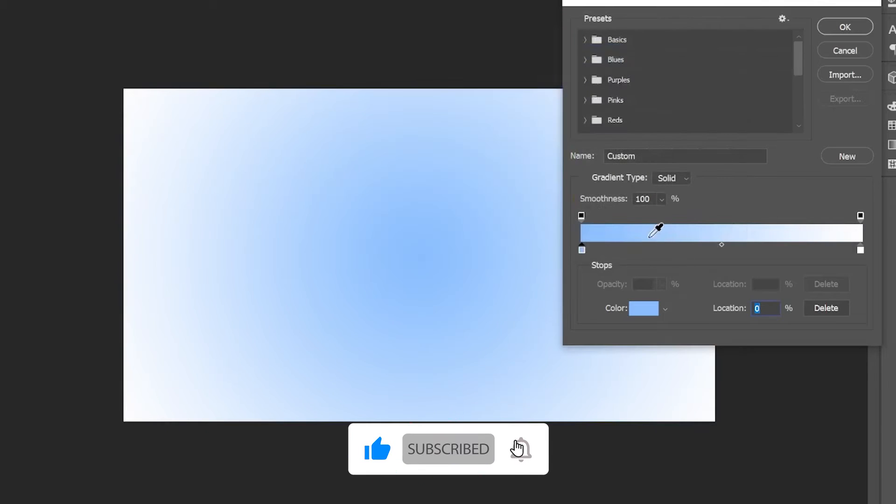
# - Add a color stop to the gradient at 18% and color it bright blue, 006ff9
pyautogui.click(645, 250)
pyautogui.moveTo(644, 250); pyautogui.dragTo(633, 251)
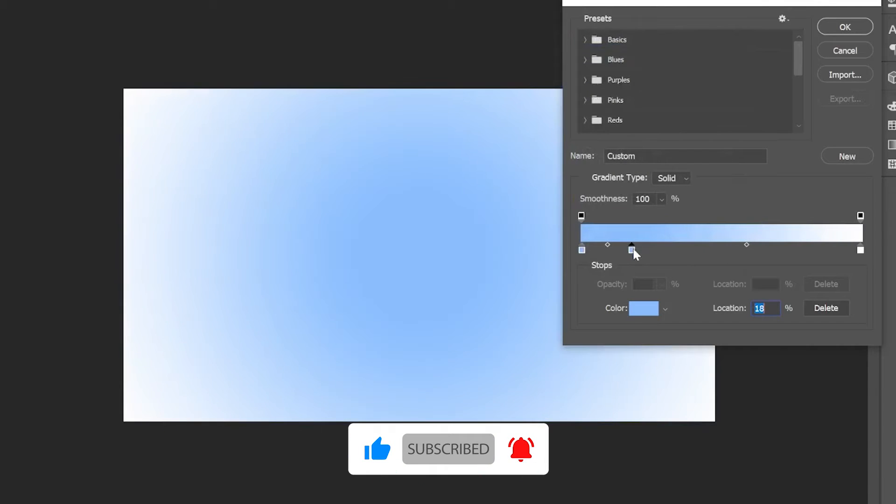
pyautogui.click(643, 308)
pyautogui.moveTo(506, 43); pyautogui.dragTo(553, 36)
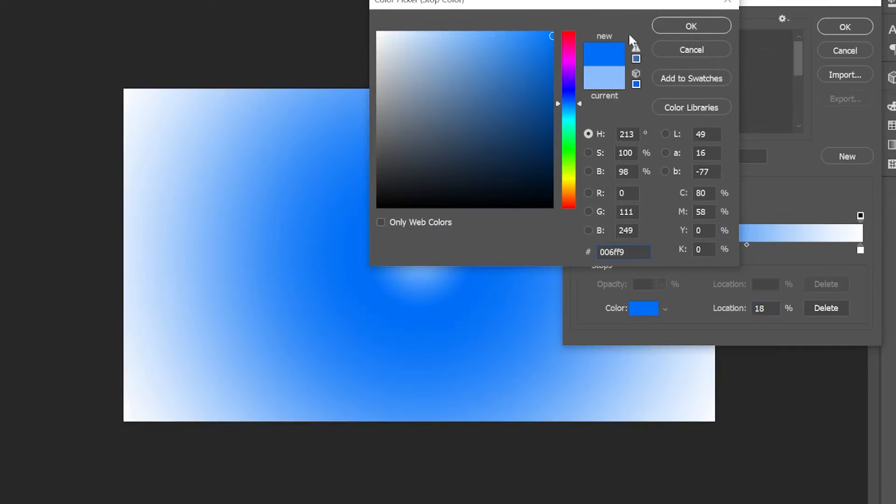
pyautogui.click(692, 26)
# - Recolor the gradient's white end stop at 100% to very dark navy blue
pyautogui.click(861, 250)
pyautogui.click(654, 310)
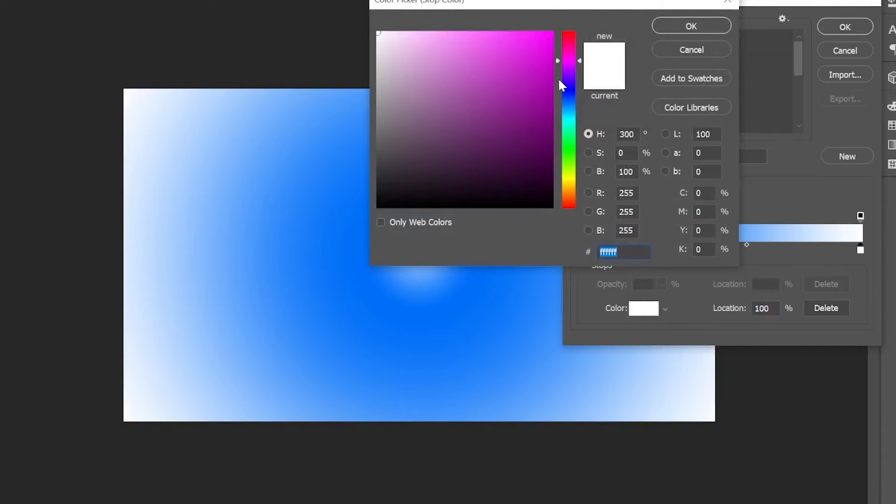
pyautogui.click(569, 93)
pyautogui.click(552, 169)
pyautogui.click(691, 26)
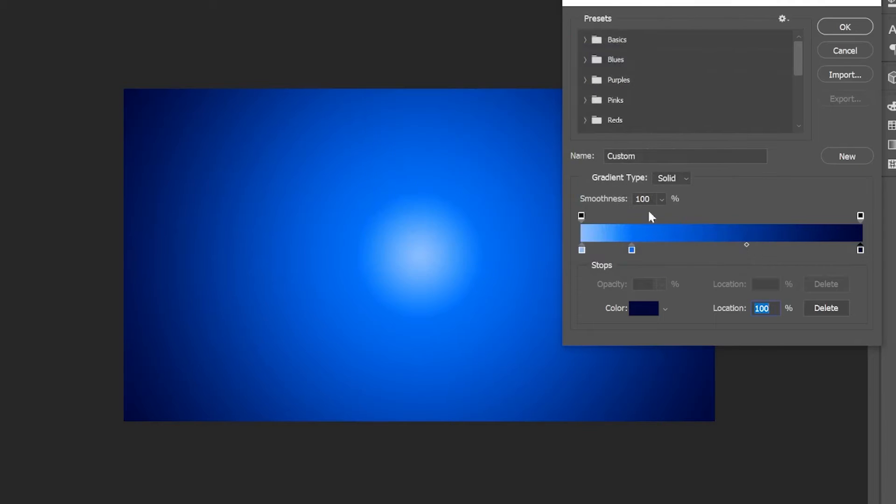
# - Shift the bright blue middle stop to 29% and apply the gradient fill
pyautogui.moveTo(632, 251); pyautogui.dragTo(663, 251)
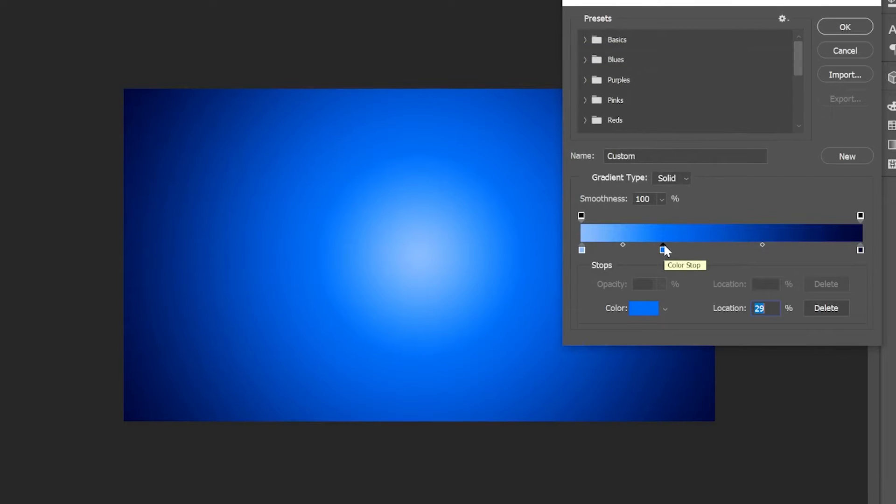
pyautogui.click(846, 28)
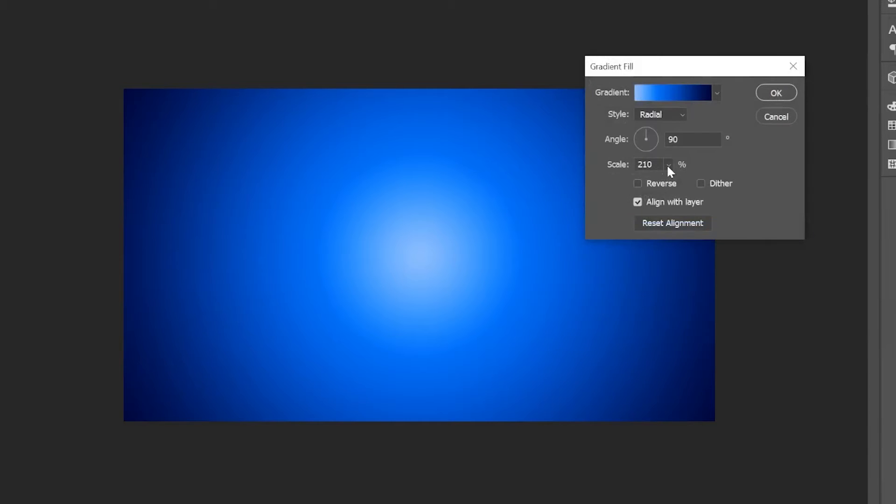
pyautogui.click(777, 92)
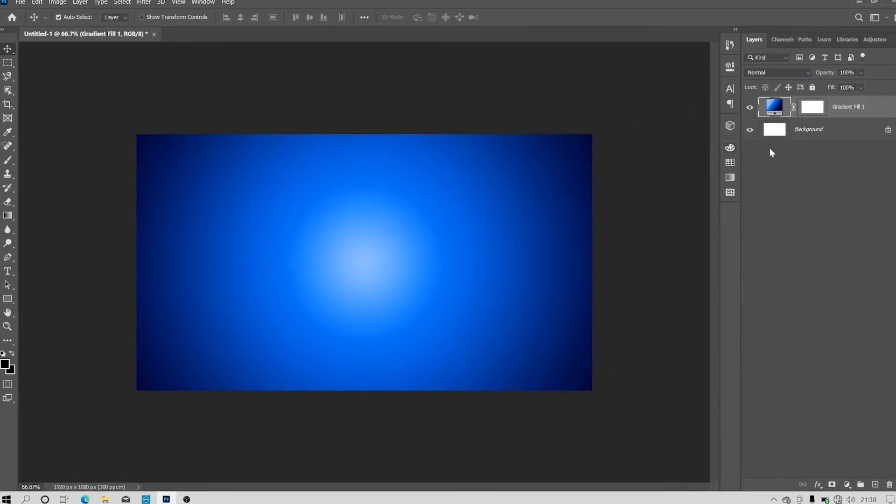
# - Delete the white Background layer and remove the layer mask from the gradient fill layer
pyautogui.click(796, 131)
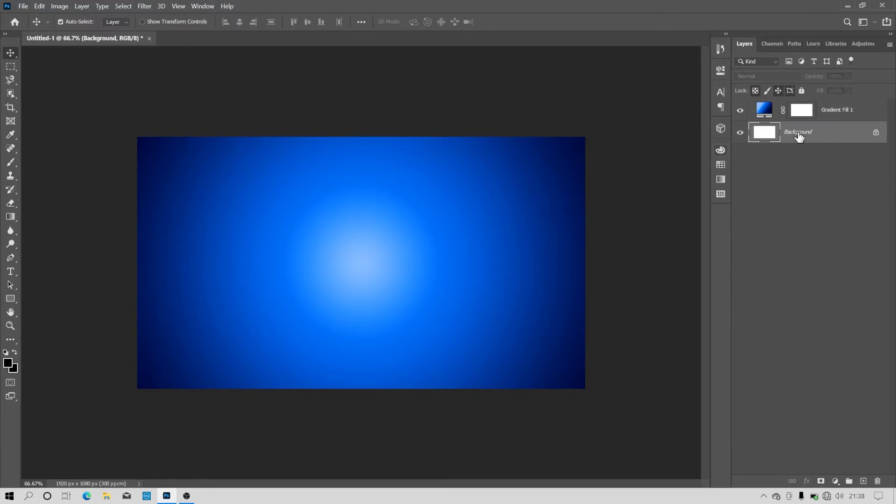
pyautogui.press('Delete')
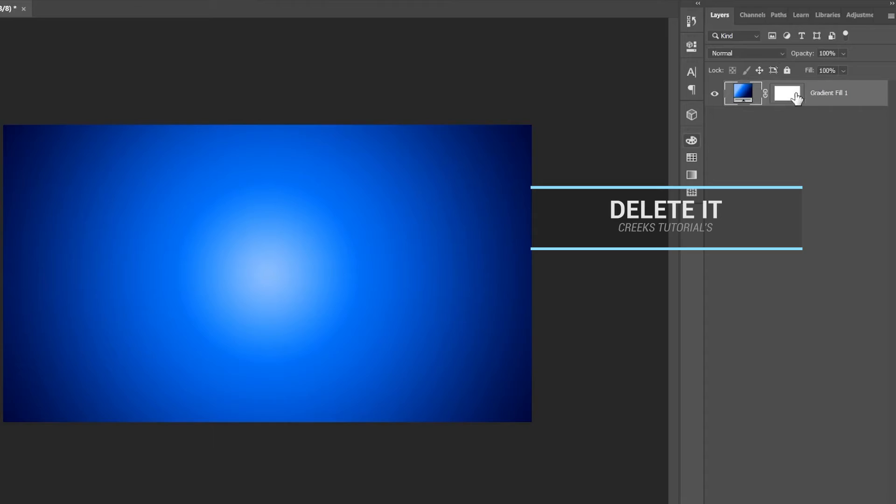
pyautogui.rightClick(796, 97)
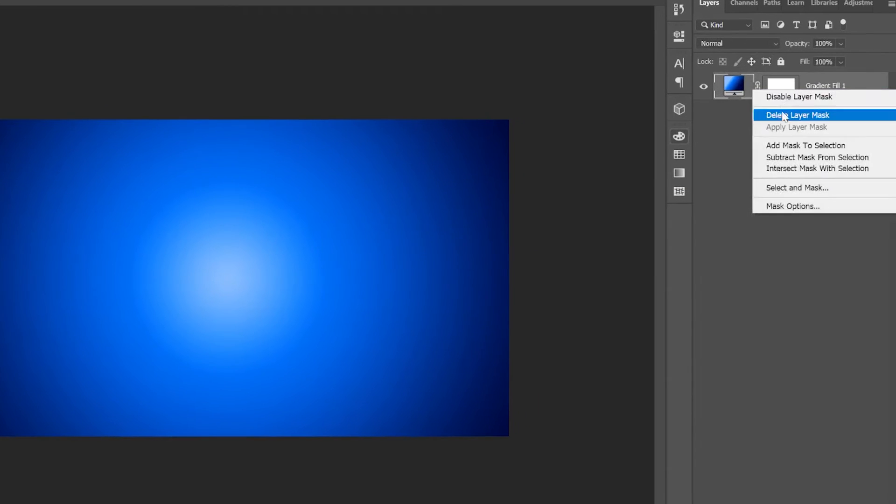
pyautogui.click(791, 122)
# - Rename the gradient fill layer as BACKGROUND
pyautogui.doubleClick(776, 93)
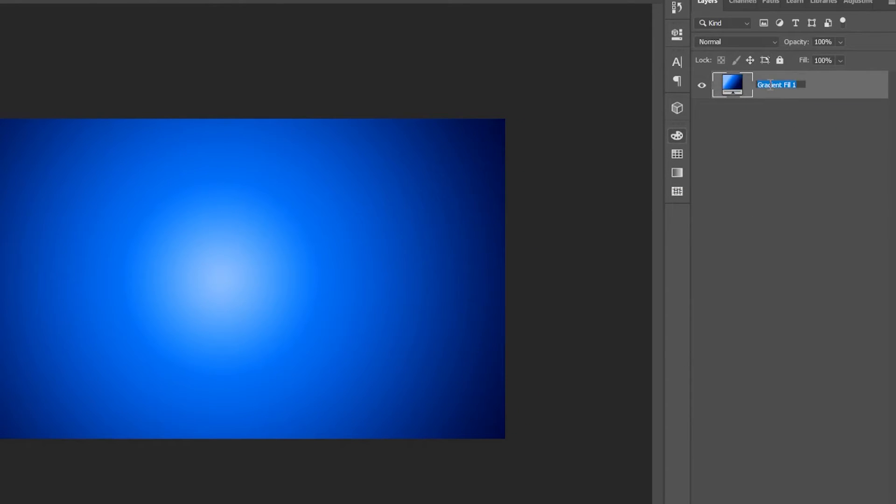
pyautogui.write('BACKGROUND')
pyautogui.press('Return')
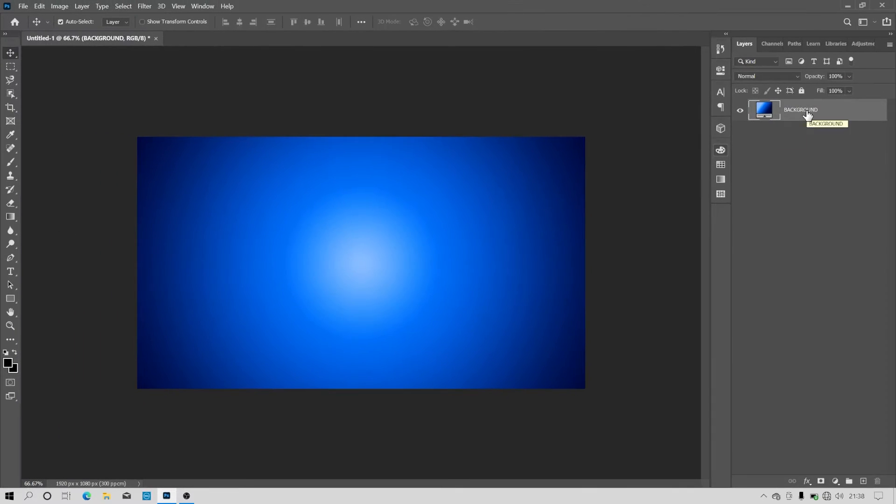
# - Add the text CINEMA in Luckiest Guy on the canvas and set its size to 36 pt
pyautogui.click(11, 272)
pyautogui.click(189, 257)
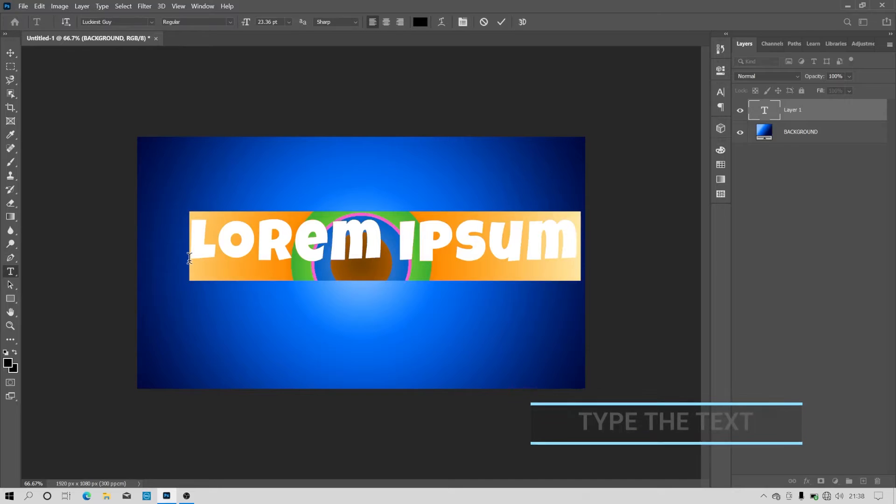
pyautogui.write('CINEMA')
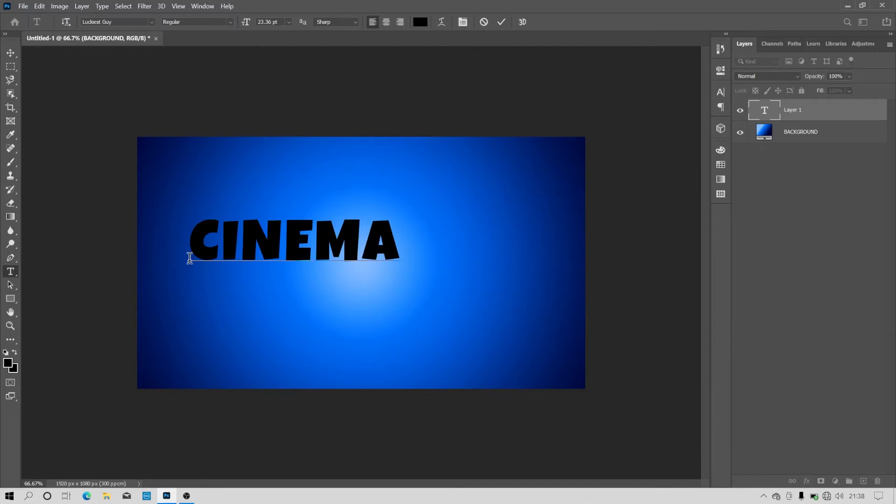
pyautogui.moveTo(399, 215); pyautogui.dragTo(181, 247)
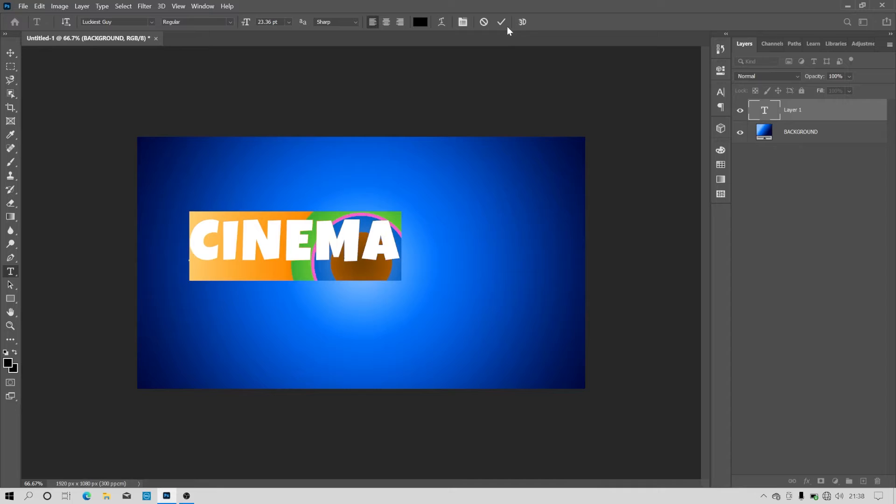
pyautogui.click(289, 22)
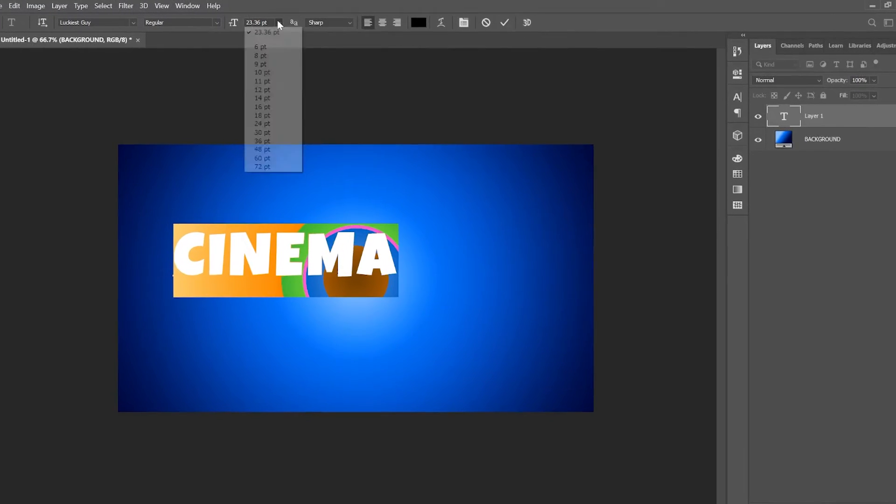
pyautogui.click(262, 141)
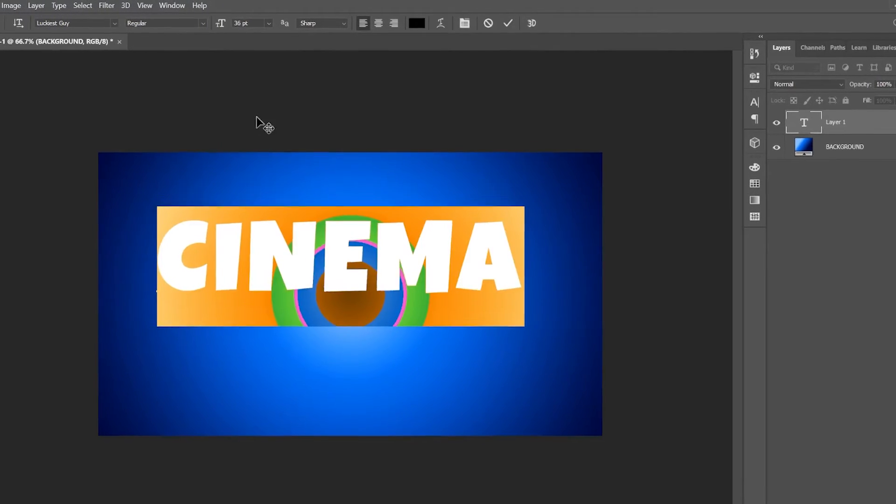
# - Warp the CINEMA text with a horizontal Arc at +10% bend and commit the text
pyautogui.click(441, 23)
pyautogui.click(467, 148)
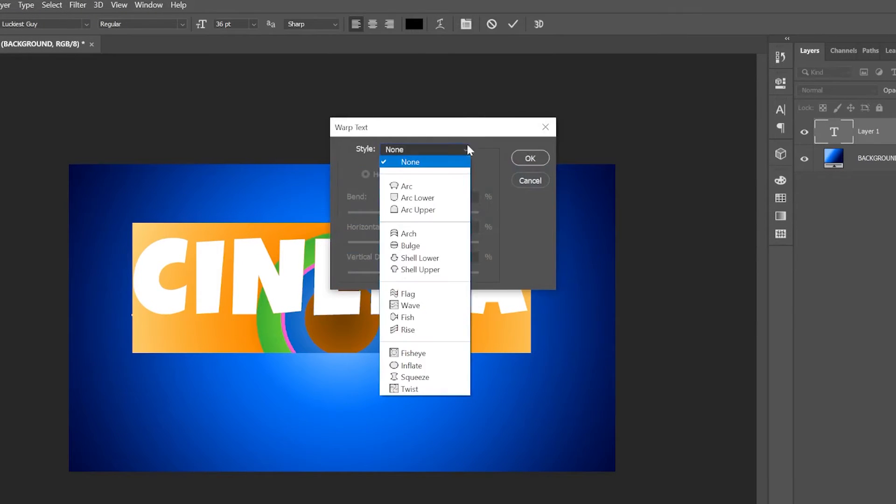
pyautogui.click(425, 185)
pyautogui.moveTo(446, 213); pyautogui.dragTo(421, 218)
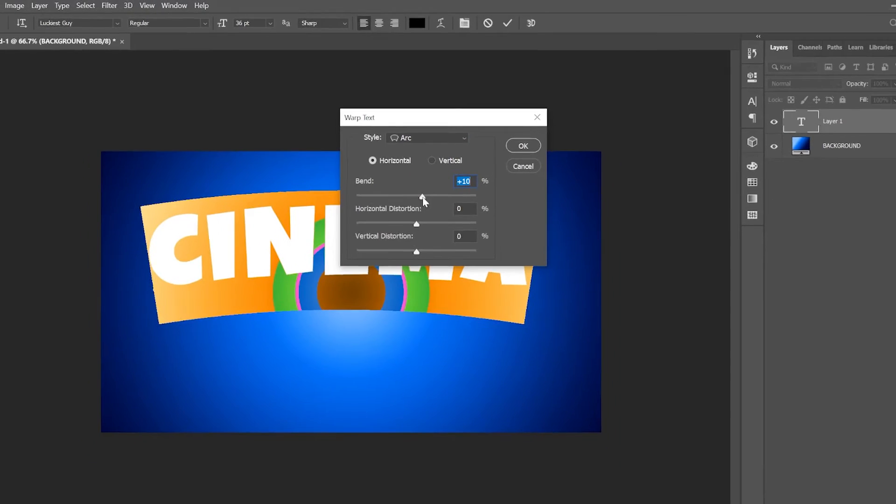
pyautogui.click(528, 155)
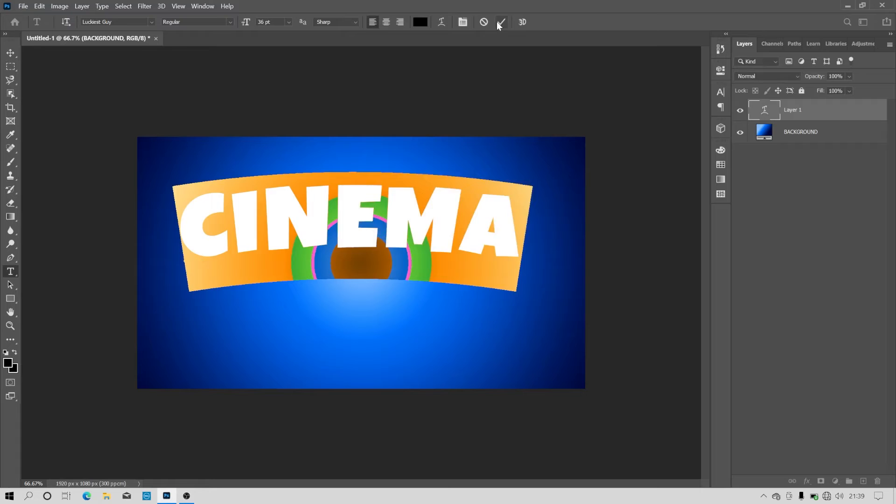
pyautogui.click(499, 22)
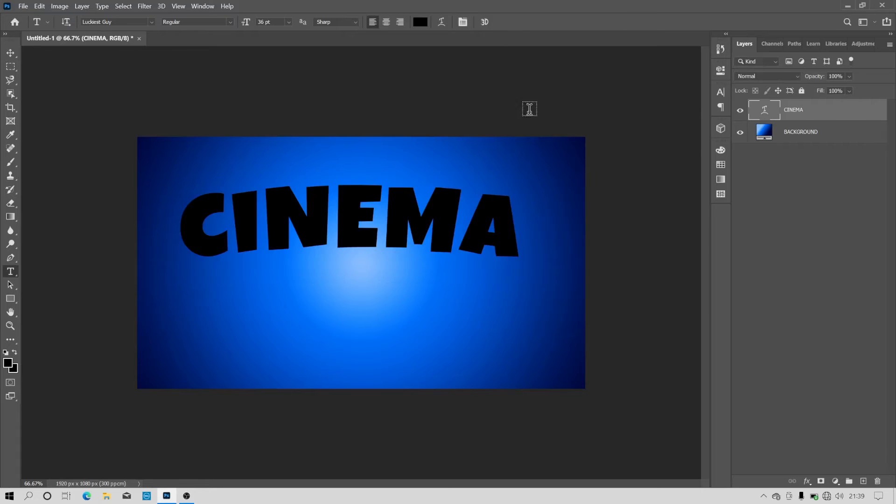
# - Center the CINEMA text horizontally and vertically on the canvas using a selection of the background, and deselect
pyautogui.click(10, 53)
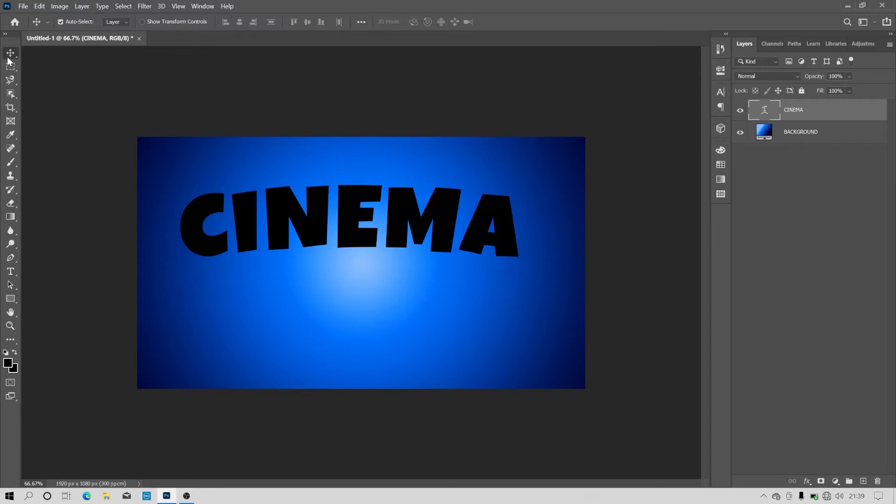
pyautogui.keyDown('ctrl'); pyautogui.click(773, 135); pyautogui.keyUp('ctrl')
pyautogui.click(61, 22)
pyautogui.click(240, 22)
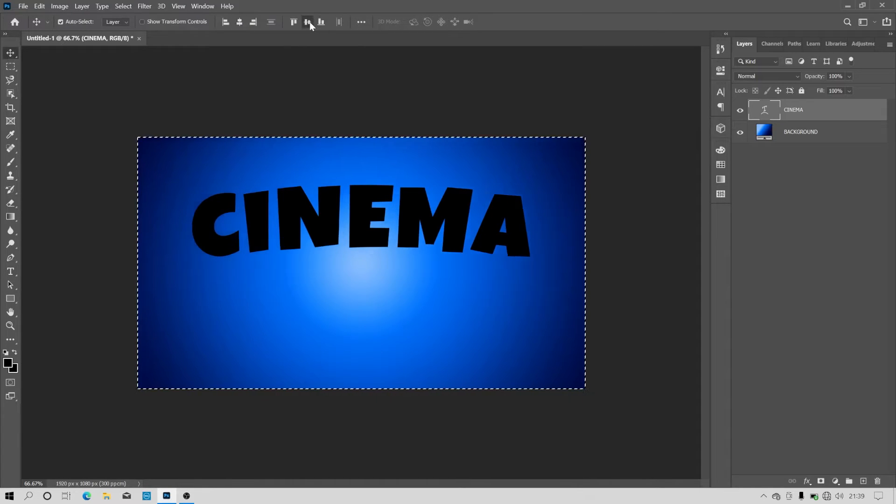
pyautogui.click(309, 21)
pyautogui.hotkey('ctrl', 'd')
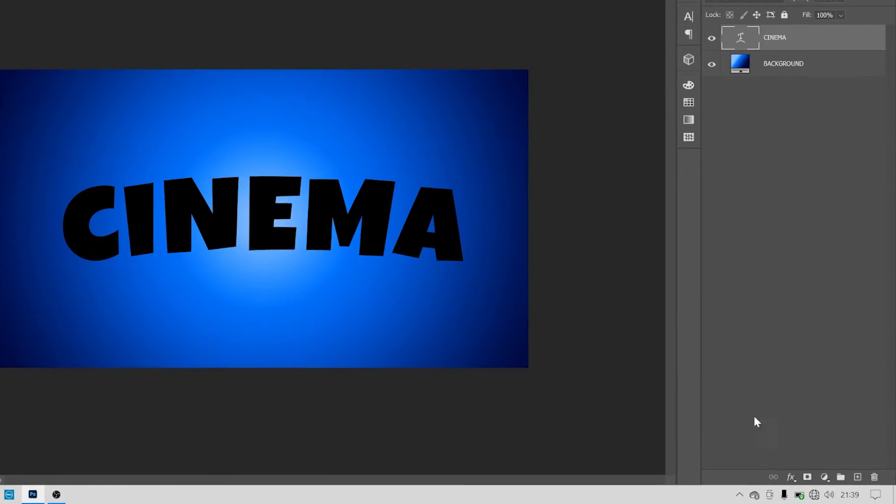
# - Add a Stroke effect to the CINEMA text, reset it to default settings, and set it to 27 px, positioned Outside
pyautogui.click(791, 476)
pyautogui.click(799, 374)
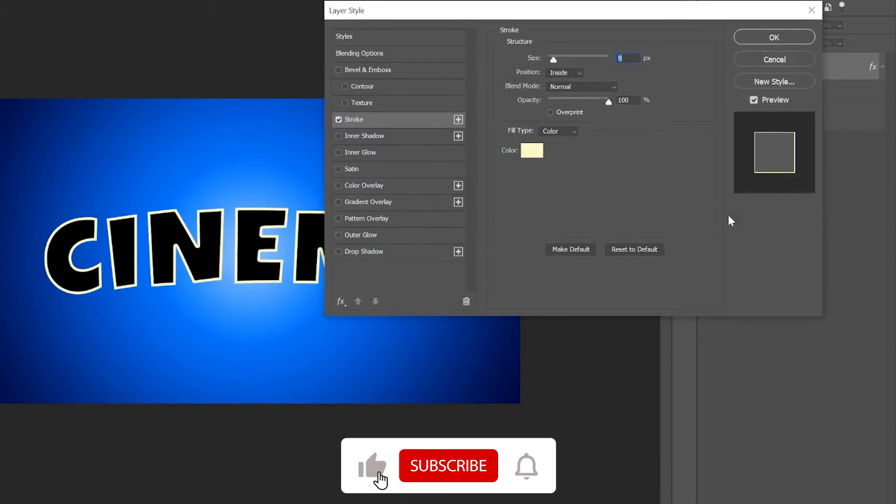
pyautogui.click(640, 249)
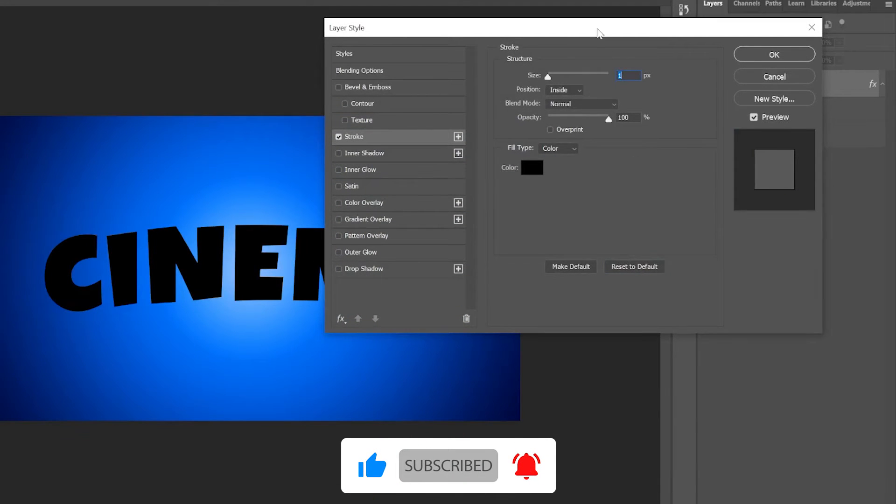
pyautogui.moveTo(598, 30); pyautogui.dragTo(684, 28)
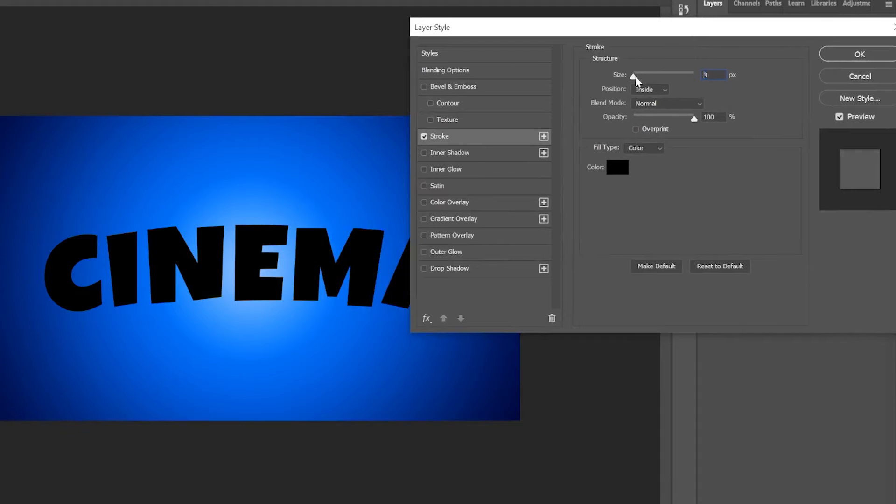
pyautogui.moveTo(636, 78); pyautogui.dragTo(644, 78)
pyautogui.click(647, 91)
pyautogui.click(647, 100)
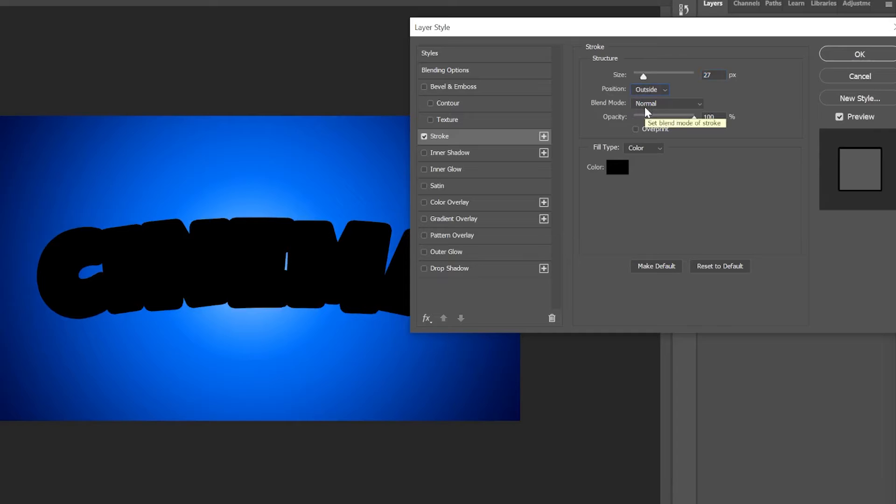
# - Color the CINEMA text's stroke dark purple and apply the layer style
pyautogui.click(628, 167)
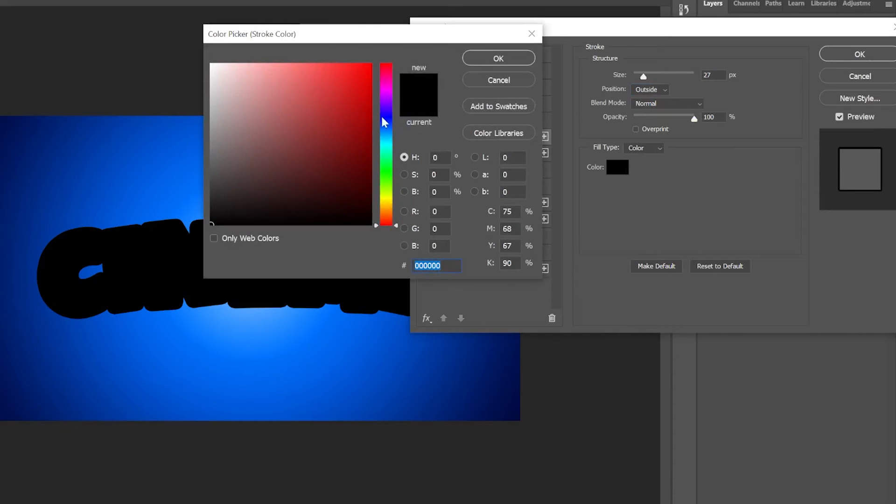
pyautogui.moveTo(383, 121); pyautogui.dragTo(386, 100)
pyautogui.click(371, 87)
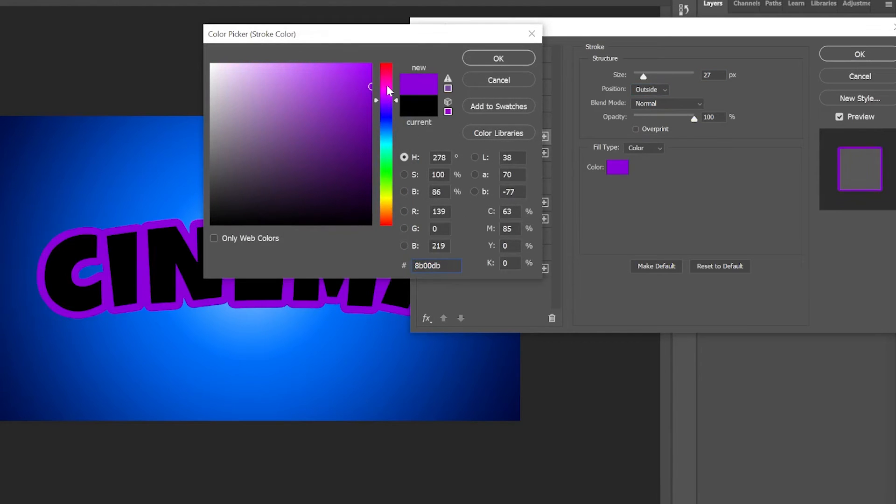
pyautogui.moveTo(342, 146)
pyautogui.mouseDown()
pyautogui.moveTo(354, 166)
pyautogui.moveTo(375, 164)
pyautogui.mouseUp()
pyautogui.click(474, 64)
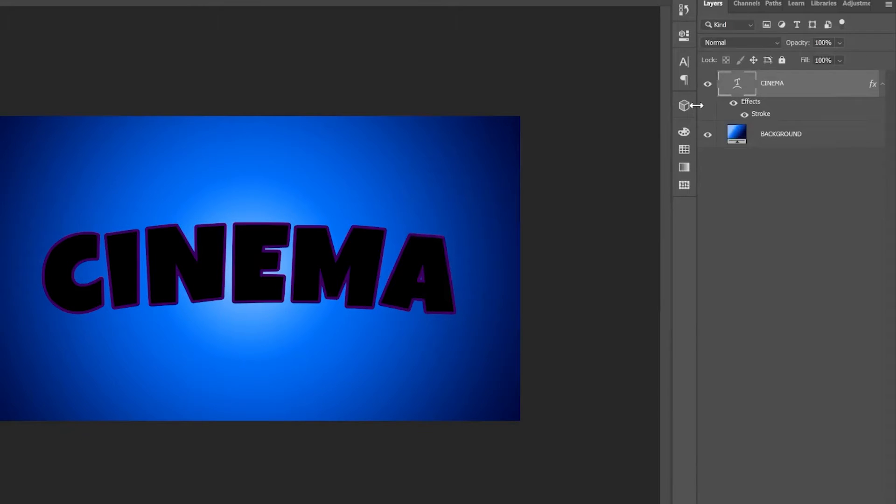
# - Duplicate the CINEMA text layer and nudge the copy up by one increment with Free Transform
pyautogui.click(883, 84)
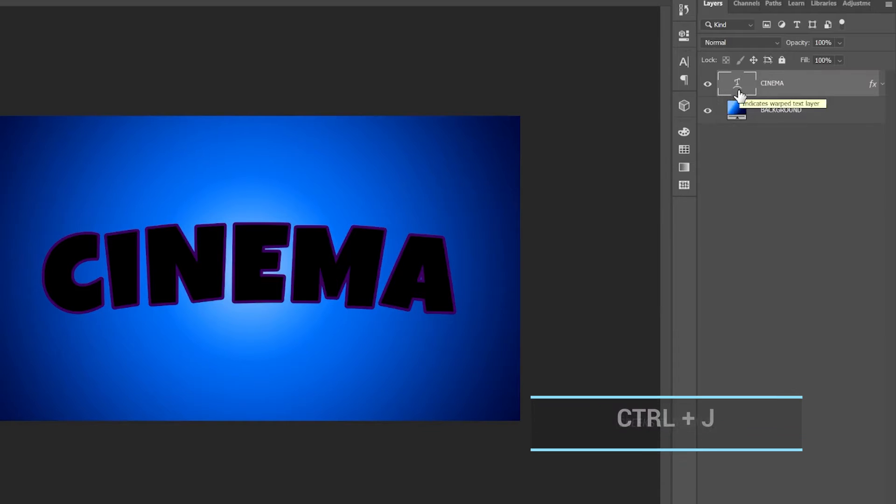
pyautogui.hotkey('ctrl', 'j')
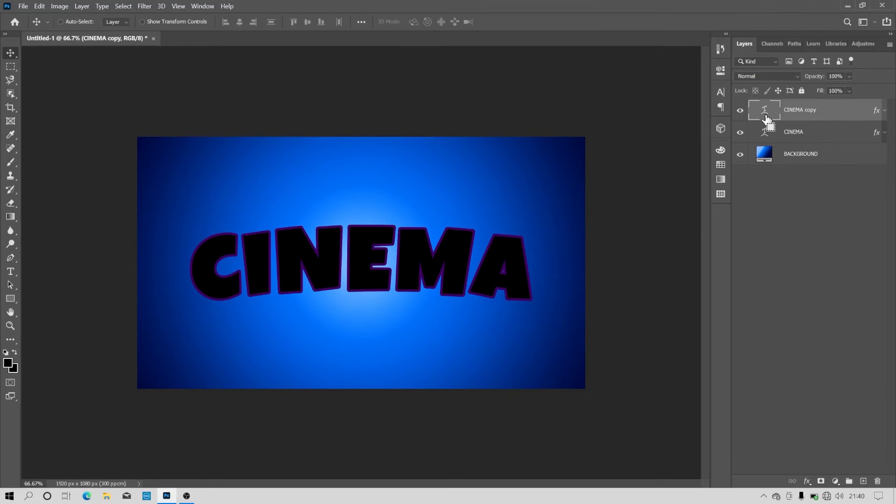
pyautogui.hotkey('ctrl', 't')
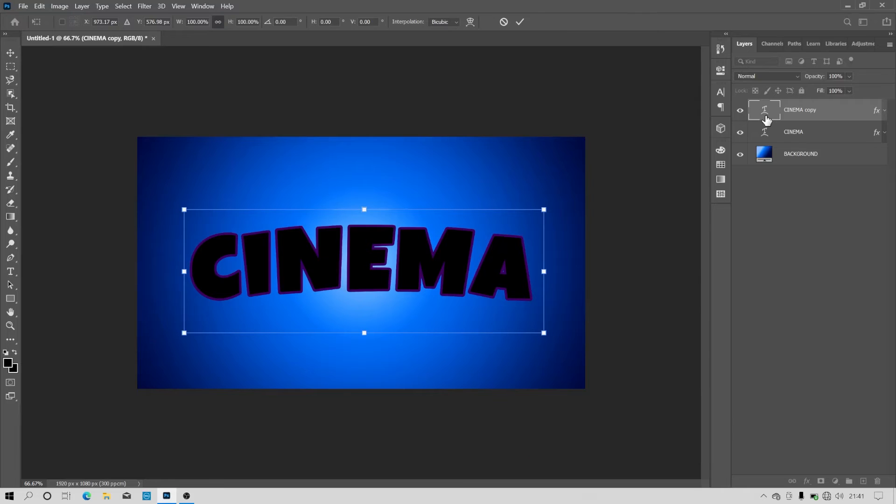
pyautogui.press('Right')
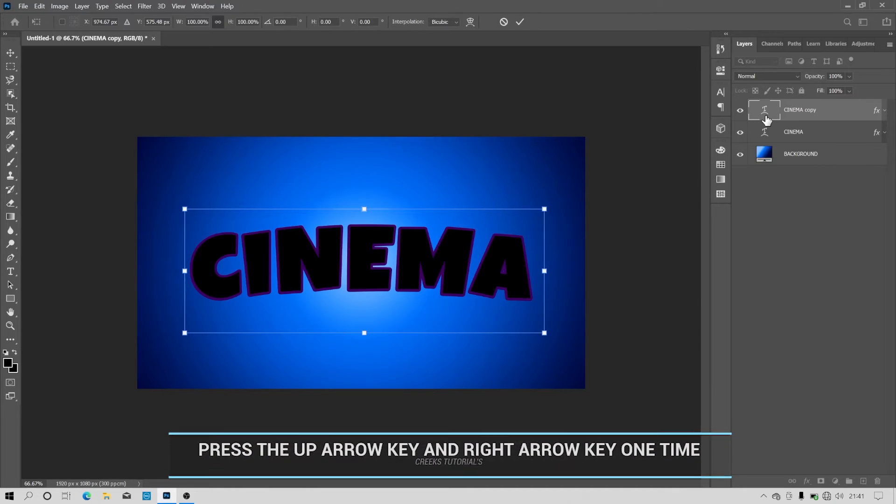
pyautogui.press('Left')
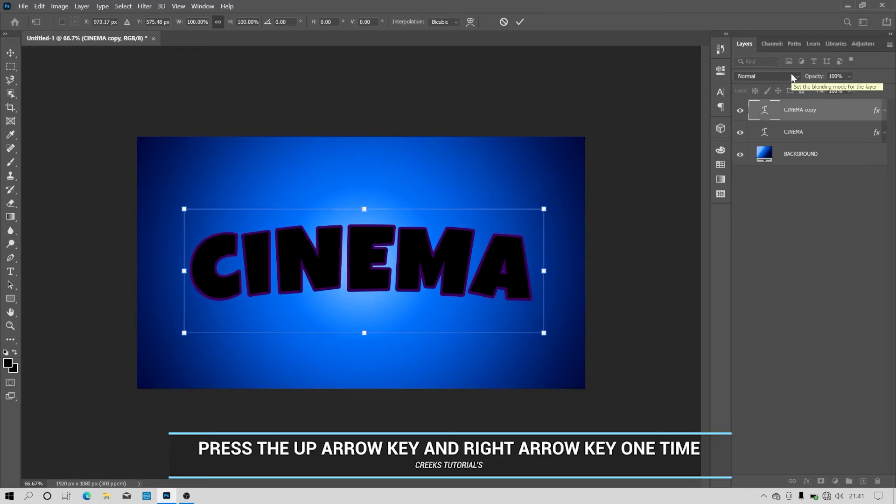
pyautogui.press('Return')
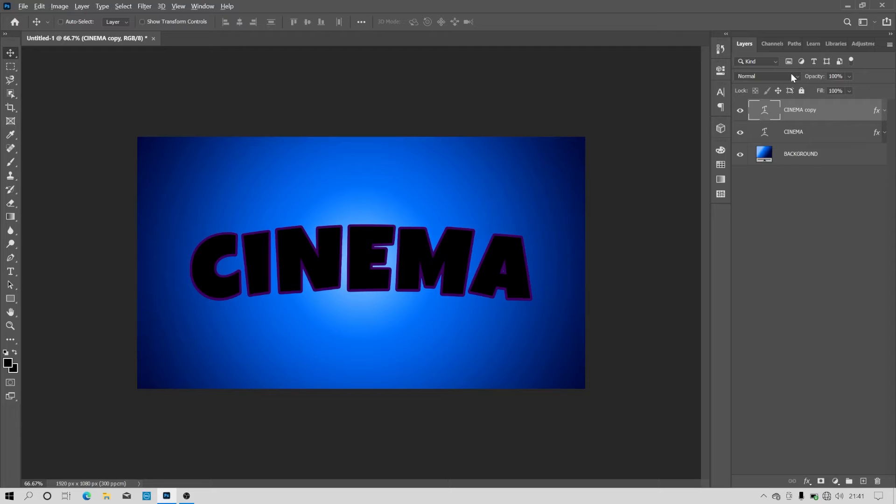
# - Repeat the upward transform with duplication, stacking copies up to CINEMA copy 23 to build the purple extrusion
pyautogui.hotkey('ctrl', 'j')
pyautogui.hotkey('ctrl', 'j')
pyautogui.hotkey('ctrl', 'j')
pyautogui.hotkey('ctrl', 'j')
pyautogui.hotkey('ctrl', 'j')
pyautogui.hotkey('ctrl', 'j')
pyautogui.hotkey('ctrl', 'j')
pyautogui.hotkey('ctrl', 'j')
pyautogui.hotkey('ctrl', 'j')
pyautogui.hotkey('ctrl', 'j')
pyautogui.hotkey('ctrl', 'j')
pyautogui.hotkey('ctrl', 'j')
pyautogui.hotkey('ctrl', 'j')
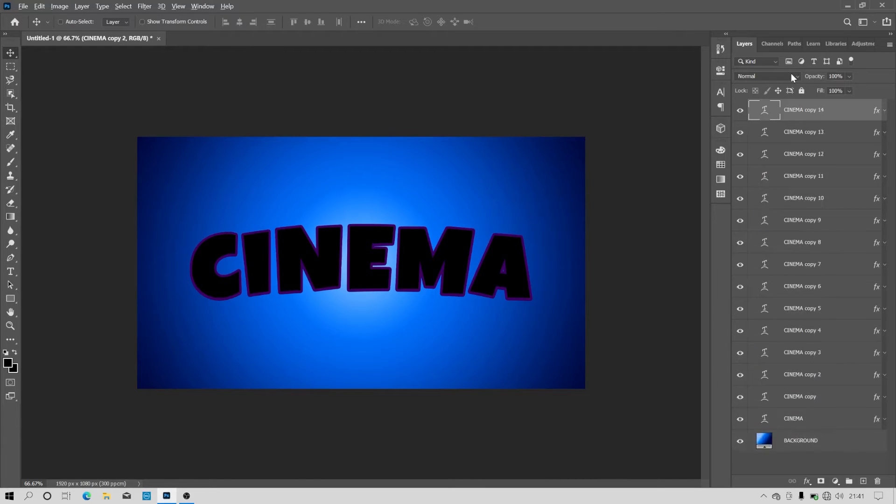
pyautogui.hotkey('ctrl', 'alt', 'Up')
pyautogui.hotkey('ctrl', 'alt', 'Up')
pyautogui.hotkey('ctrl', 'alt', 'Up')
pyautogui.hotkey('ctrl', 'alt', 'Up')
pyautogui.hotkey('ctrl', 'alt', 'Up')
pyautogui.hotkey('ctrl', 'alt', 'Up')
pyautogui.hotkey('ctrl', 'alt', 'Up')
pyautogui.hotkey('ctrl', 'alt', 'Up')
pyautogui.hotkey('ctrl', 'alt', 'Up')
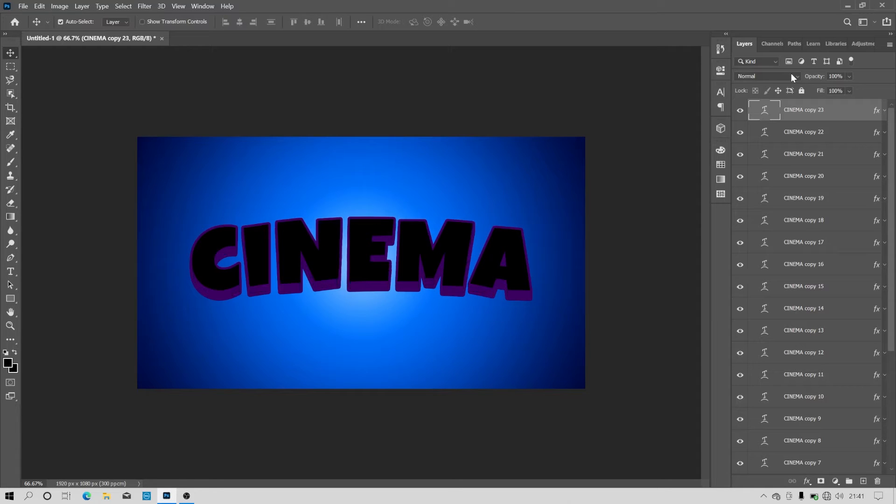
# - Delete the topmost CINEMA copies 17 through 23 to shorten the extrusion
pyautogui.scroll(-1, 832, 260)
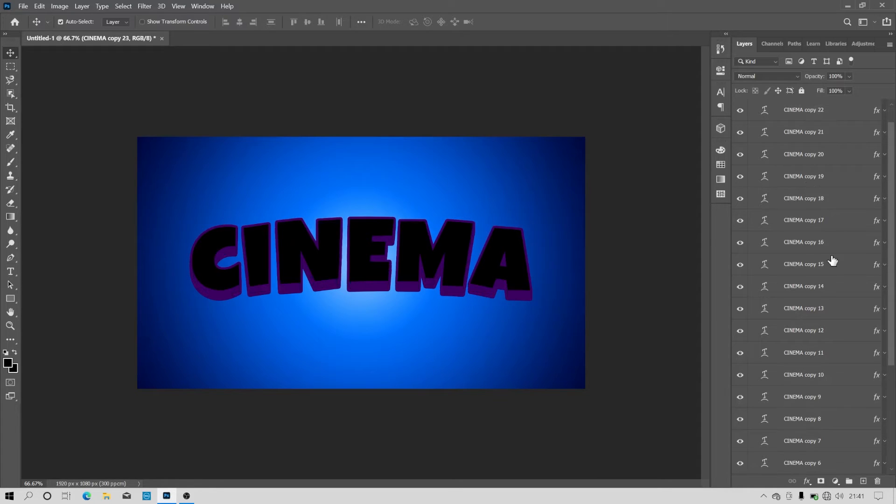
pyautogui.click(825, 195)
pyautogui.scroll(1, 823, 189)
pyautogui.scroll(-6, 816, 112)
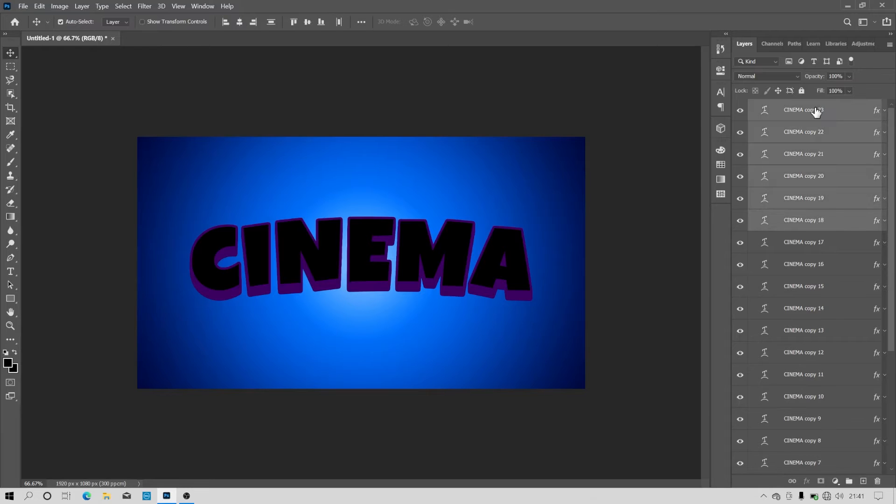
pyautogui.click(817, 112)
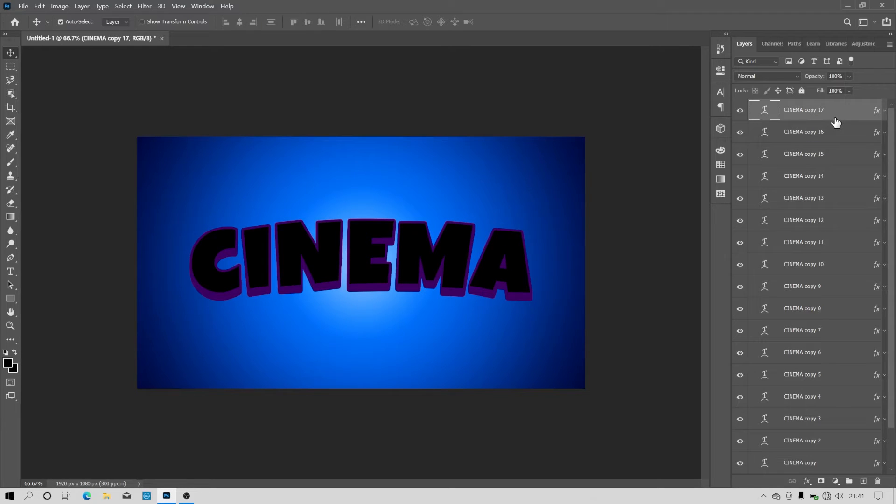
pyautogui.scroll(-1, 835, 123)
pyautogui.click(818, 115)
pyautogui.scroll(2, 458, 174)
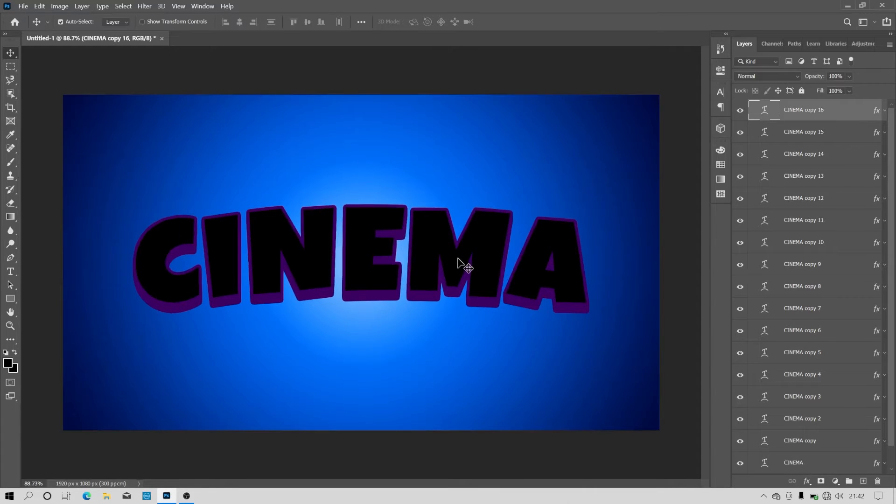
# - Group the layers from CINEMA copy 15 down to CINEMA, and check the group by toggling its visibility
pyautogui.click(808, 134)
pyautogui.scroll(-1, 859, 252)
pyautogui.keyDown('shift'); pyautogui.click(799, 442); pyautogui.keyUp('shift')
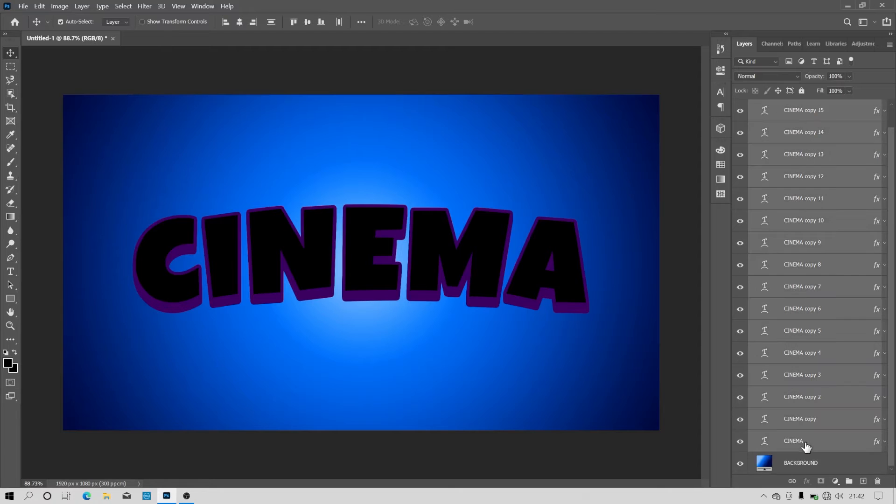
pyautogui.click(849, 481)
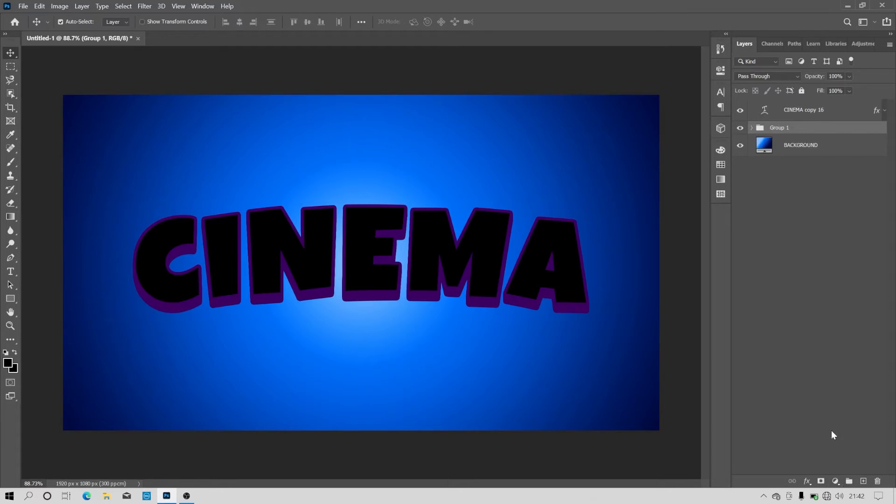
pyautogui.click(744, 128)
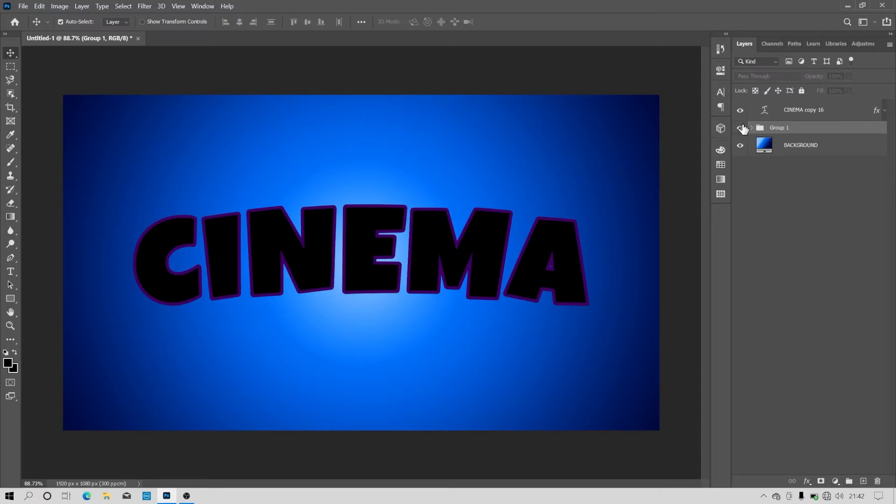
pyautogui.click(744, 128)
# - Clear the layer style with the purple stroke from the CINEMA copy 16 layer
pyautogui.click(790, 110)
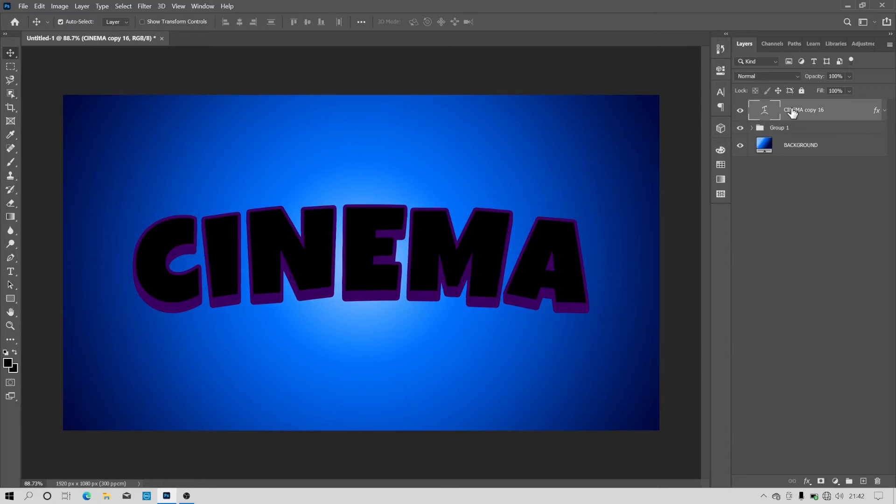
pyautogui.click(885, 110)
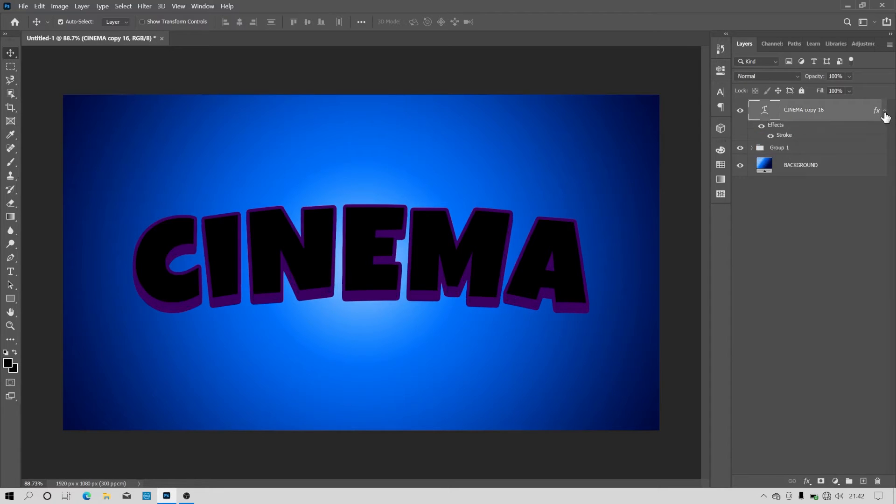
pyautogui.rightClick(790, 137)
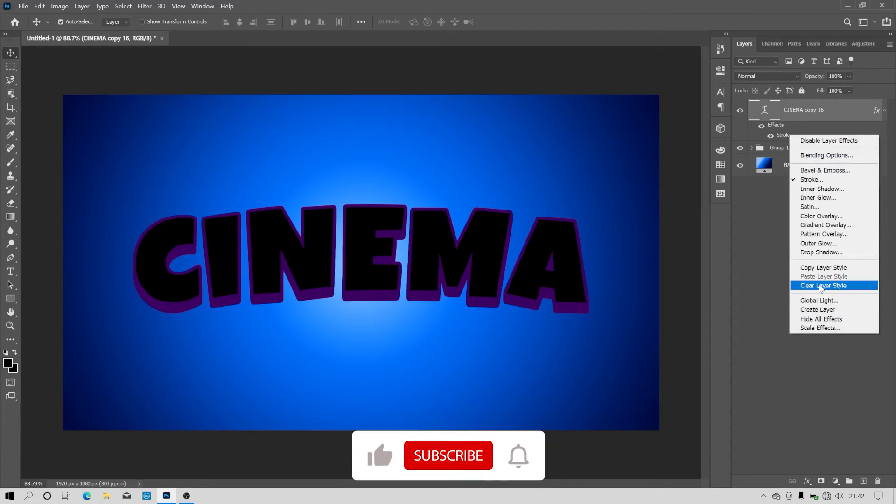
pyautogui.click(821, 287)
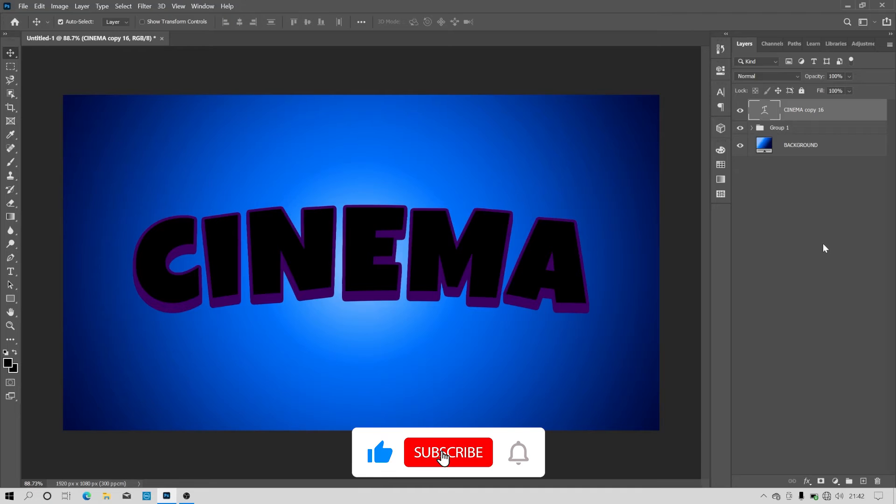
# - Recolor the CINEMA copy 16 text orange (#e35500) and commit the text edit
pyautogui.doubleClick(770, 110)
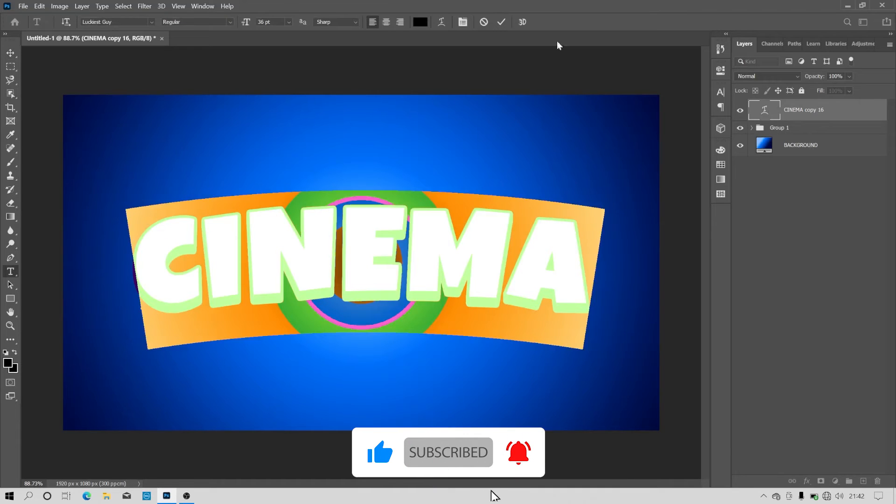
pyautogui.click(420, 21)
pyautogui.click(477, 215)
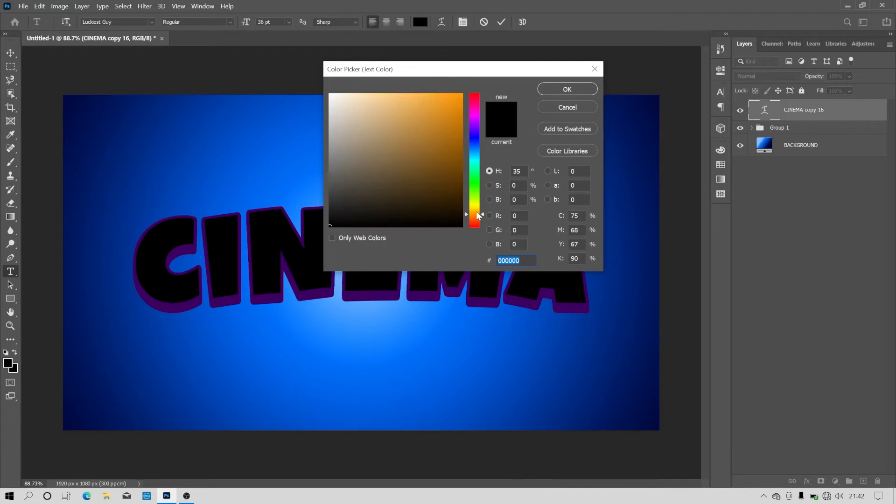
pyautogui.click(462, 133)
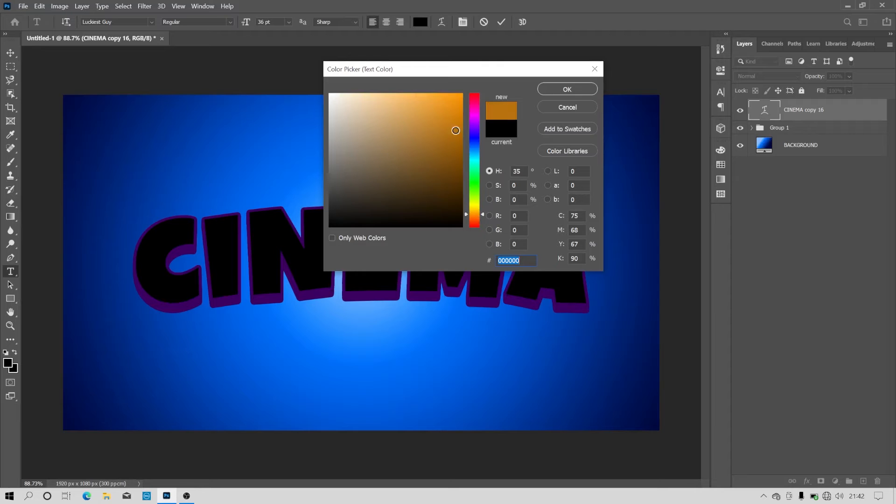
pyautogui.moveTo(476, 215); pyautogui.dragTo(475, 219)
pyautogui.moveTo(460, 134); pyautogui.dragTo(463, 108)
pyautogui.moveTo(475, 221); pyautogui.dragTo(475, 222)
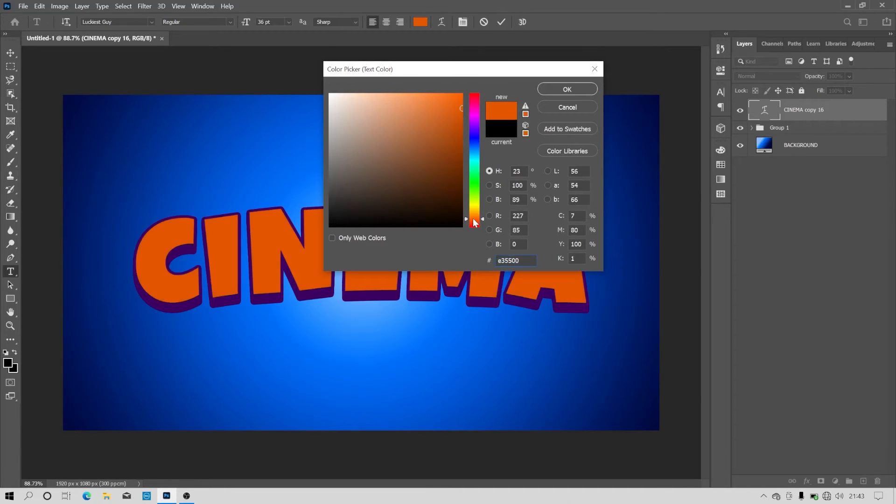
pyautogui.click(575, 90)
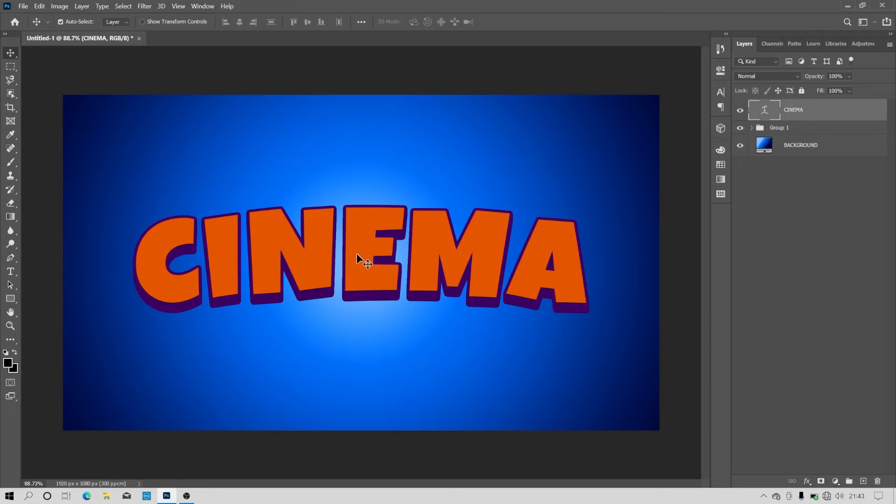
# - Nudge the orange CINEMA text up by one increment with Free Transform and apply it
pyautogui.scroll(2, 357, 253)
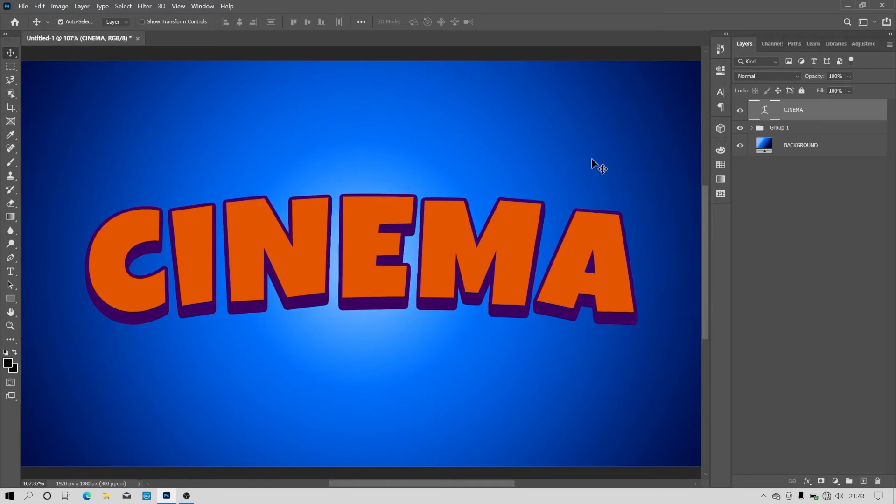
pyautogui.hotkey('ctrl', 't')
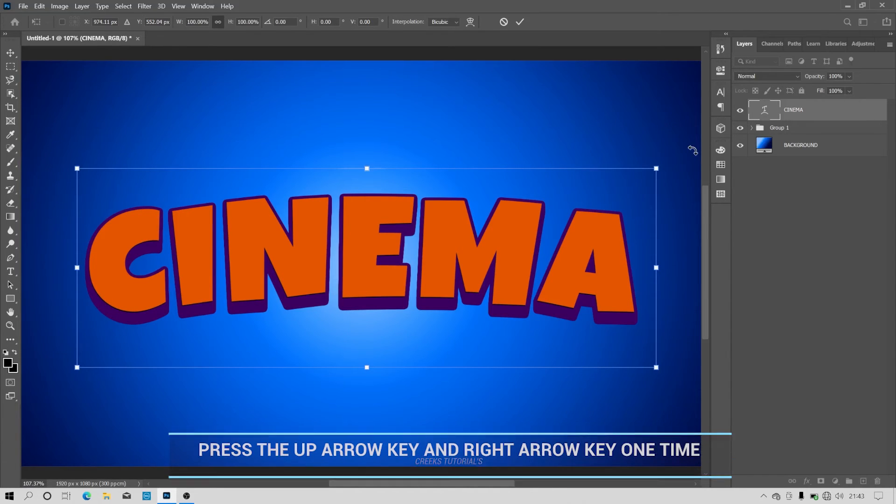
pyautogui.press('Left')
pyautogui.press('Return')
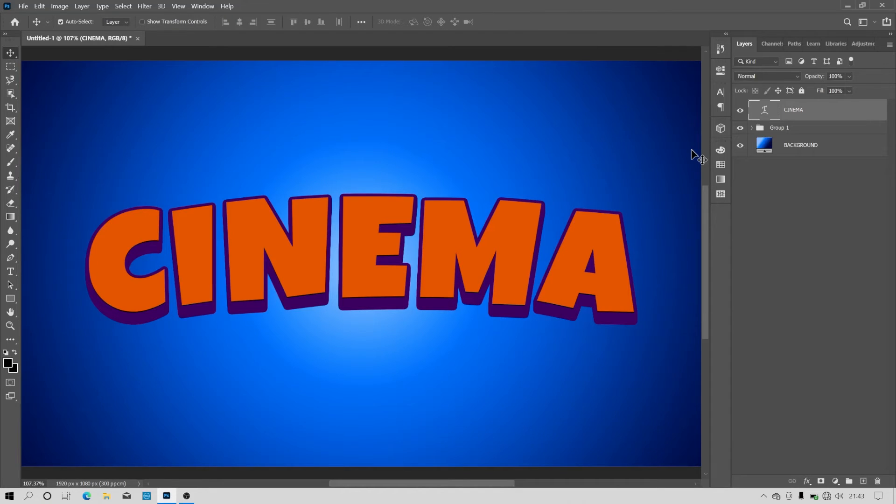
# - Repeat the transform with duplication on the orange text, stacking twelve copies up to CINEMA copy 27
pyautogui.hotkey('ctrl', 'alt', 'shift', 't')
pyautogui.hotkey('ctrl', 'alt', 'shift', 't')
pyautogui.hotkey('ctrl', 'alt', 'shift', 't')
pyautogui.hotkey('ctrl', 'alt', 'shift', 't')
pyautogui.hotkey('ctrl', 'alt', 'shift', 't')
pyautogui.hotkey('ctrl', 'alt', 'shift', 't')
pyautogui.hotkey('ctrl', 'alt', 'shift', 't')
pyautogui.hotkey('ctrl', 'alt', 'shift', 't')
pyautogui.hotkey('ctrl', 'alt', 'shift', 't')
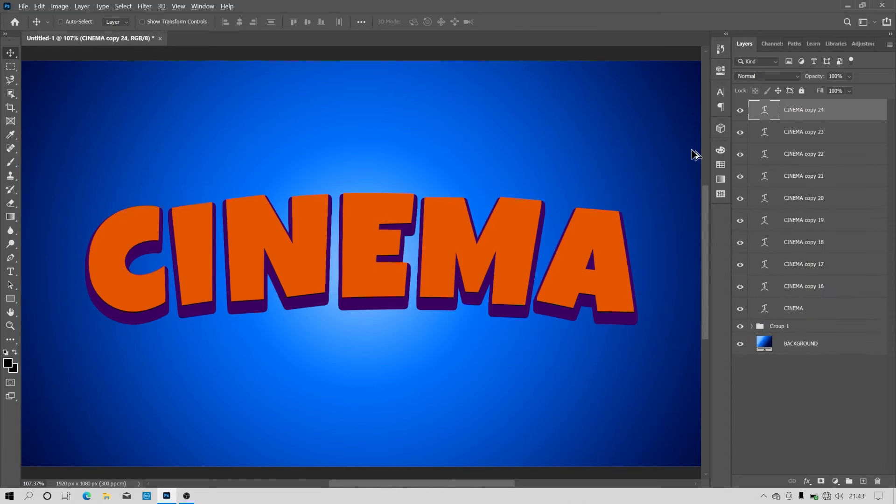
pyautogui.hotkey('ctrl', 'alt', 'shift', 't')
pyautogui.hotkey('ctrl', 'alt', 'shift', 't')
pyautogui.hotkey('ctrl', 'alt', 'shift', 't')
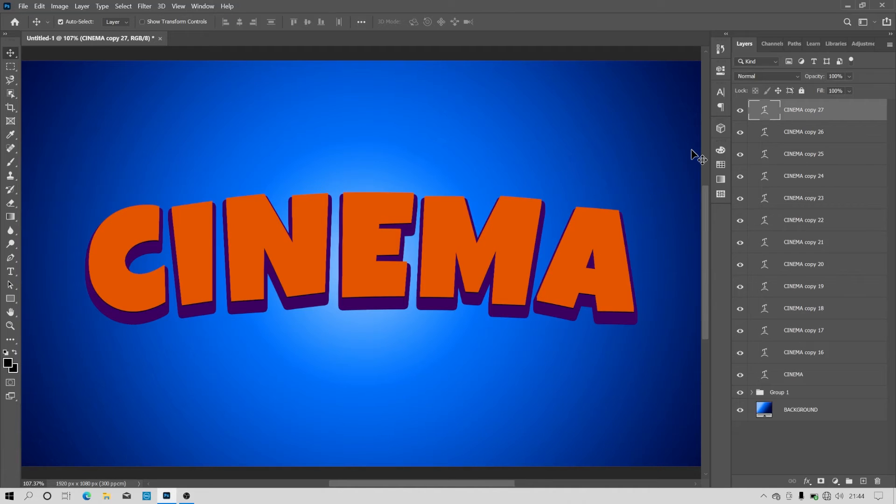
# - Group the orange layers from CINEMA copy 26 down to CINEMA, and check both groups by toggling their visibility
pyautogui.click(790, 135)
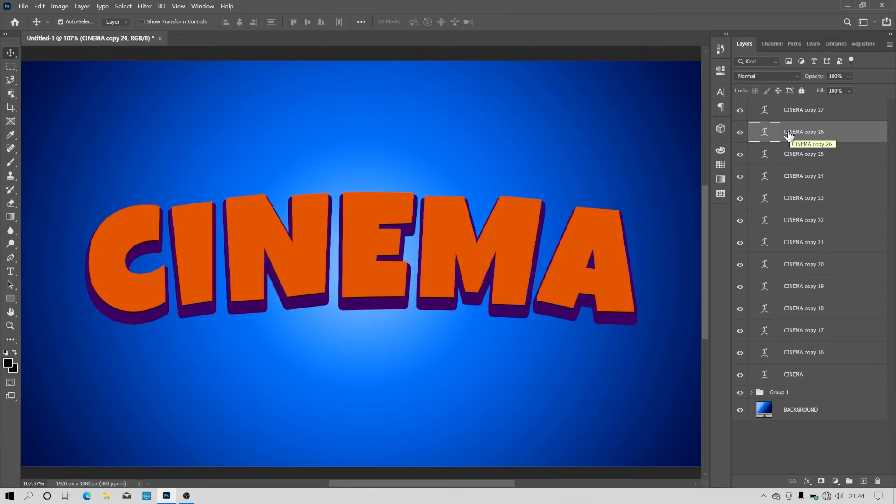
pyautogui.keyDown('shift'); pyautogui.click(789, 381); pyautogui.keyUp('shift')
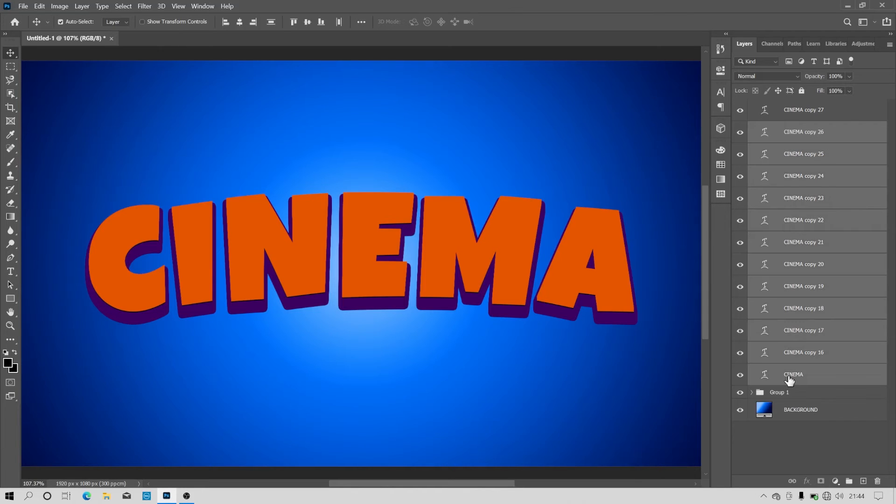
pyautogui.click(849, 481)
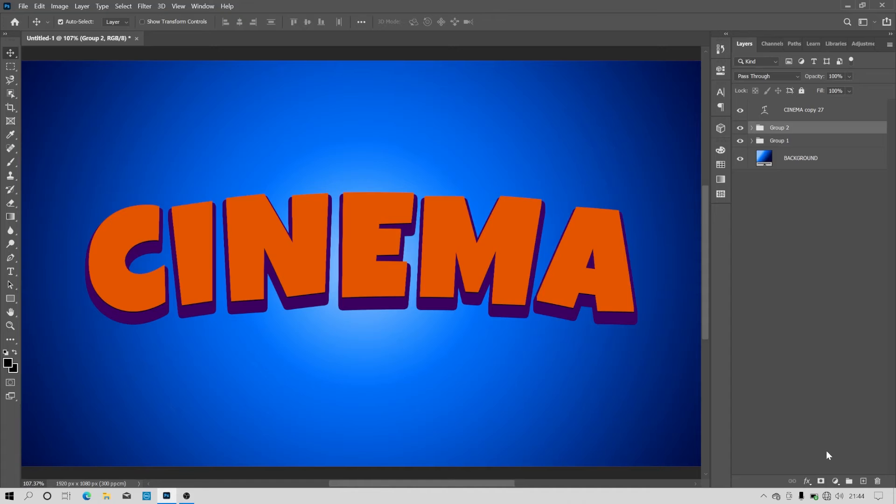
pyautogui.click(737, 142)
pyautogui.click(738, 141)
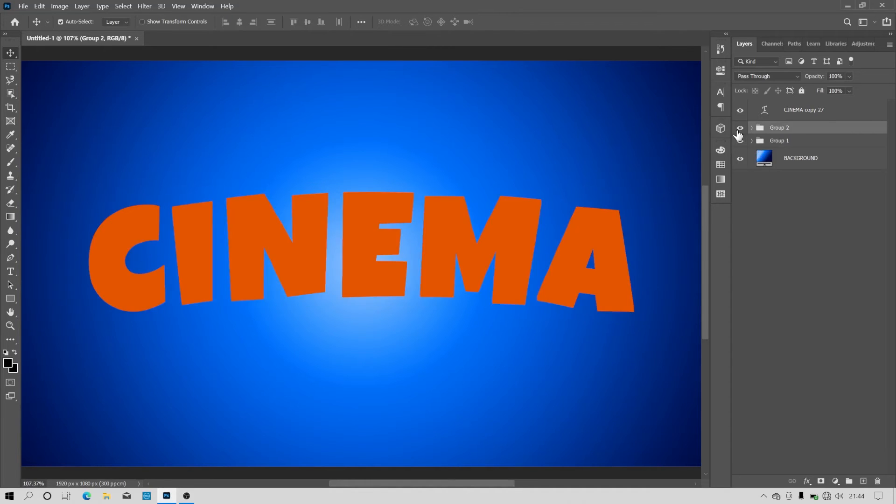
pyautogui.click(738, 131)
pyautogui.click(737, 132)
pyautogui.click(738, 131)
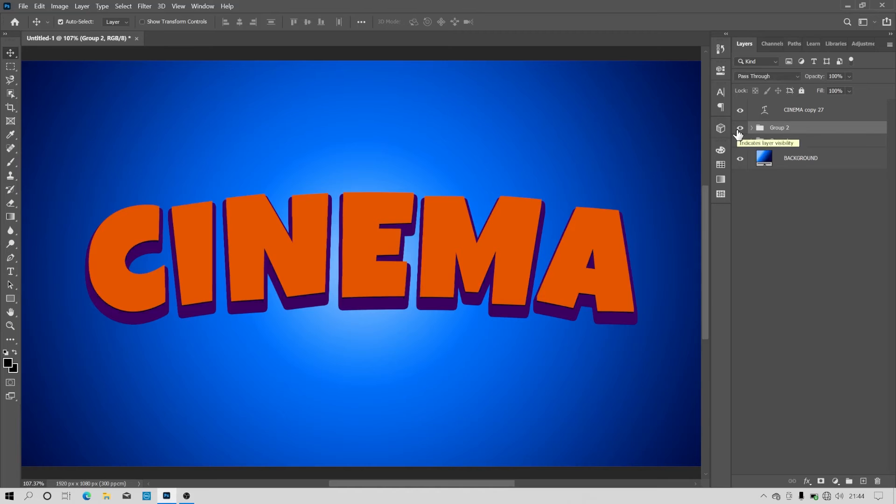
# - Add a Gradient Overlay to the CINEMA copy 27 text layer using the Black, White preset
pyautogui.click(805, 110)
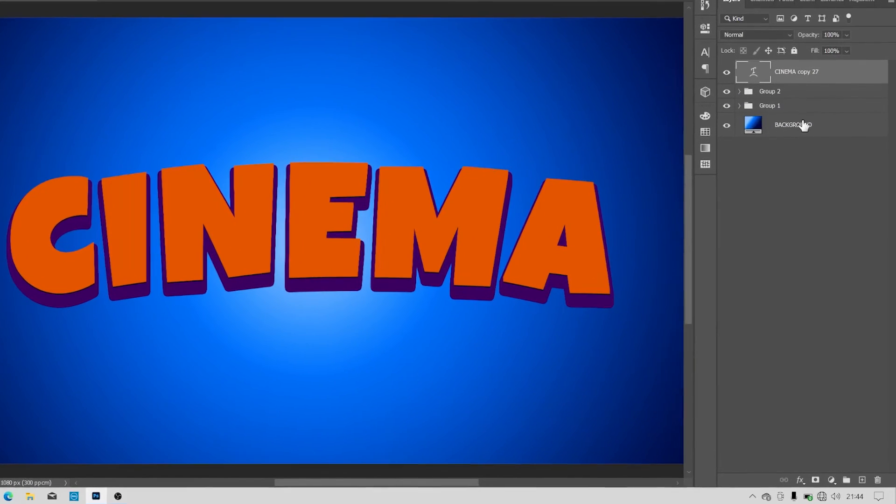
pyautogui.click(802, 480)
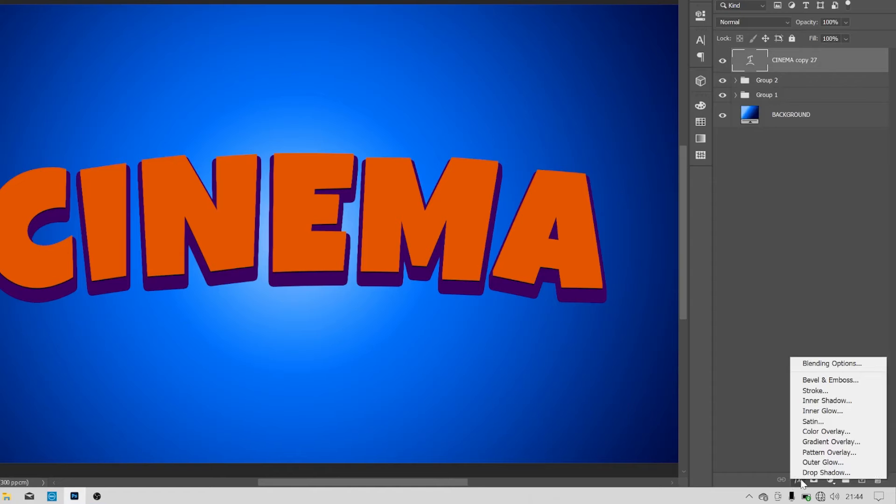
pyautogui.click(831, 441)
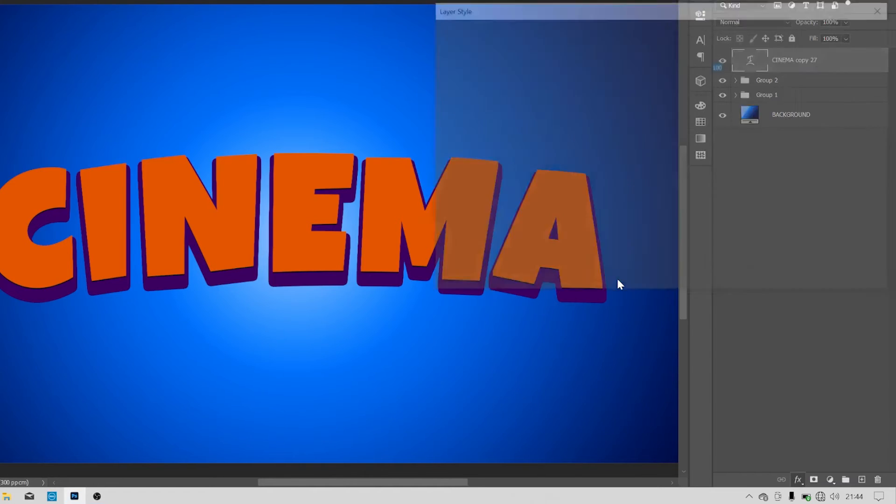
pyautogui.moveTo(744, 18); pyautogui.dragTo(636, 32)
pyautogui.click(609, 168)
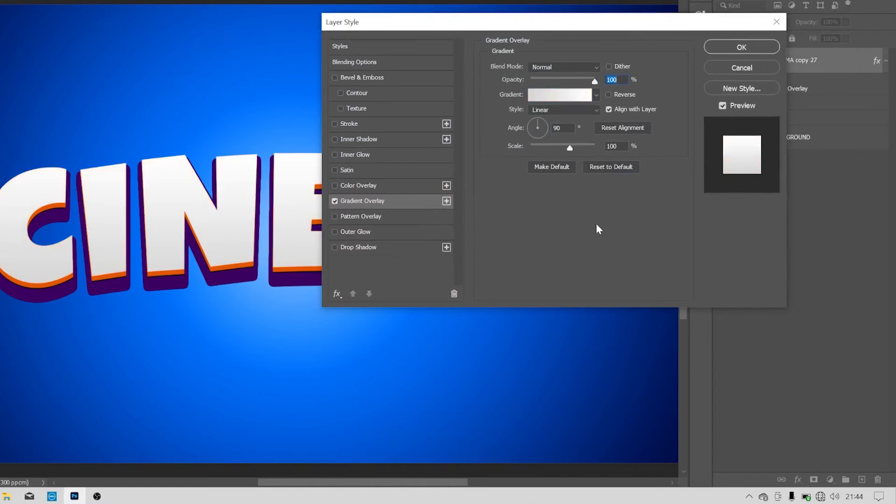
pyautogui.click(597, 95)
pyautogui.click(558, 141)
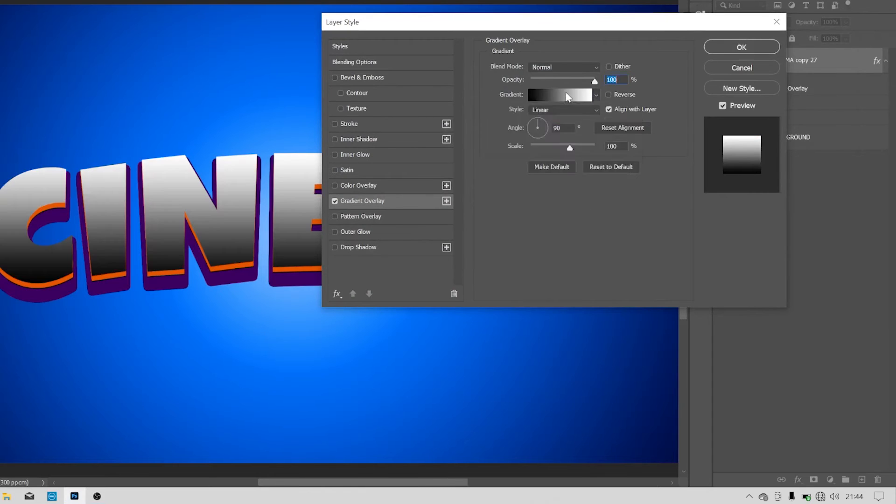
# - Recolor the gradient's black stop at location 0% to amber yellow (#ffbb02)
pyautogui.click(566, 95)
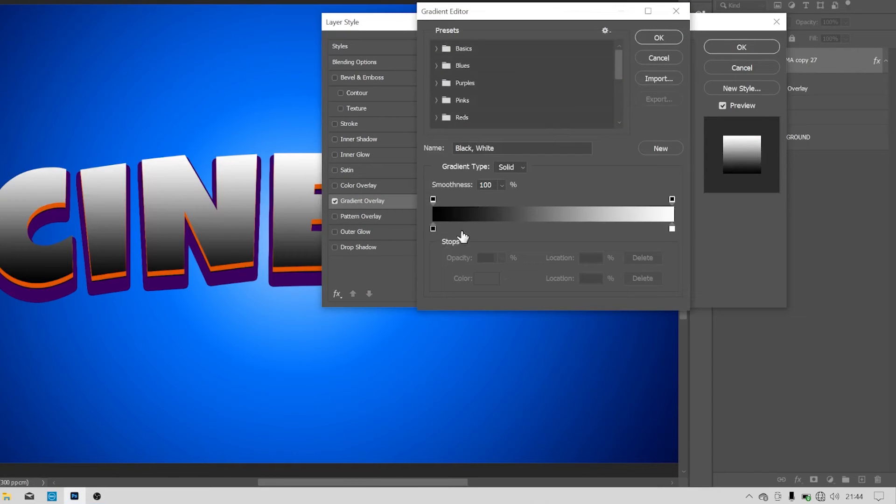
pyautogui.click(433, 229)
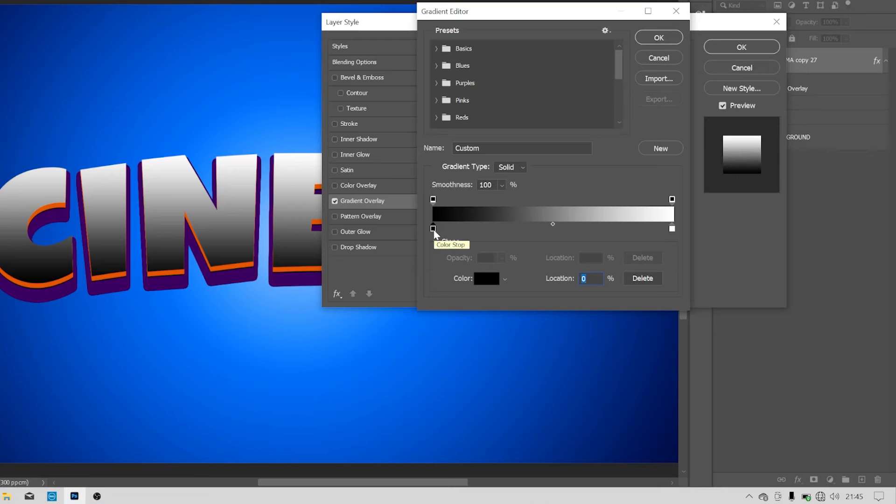
pyautogui.click(486, 279)
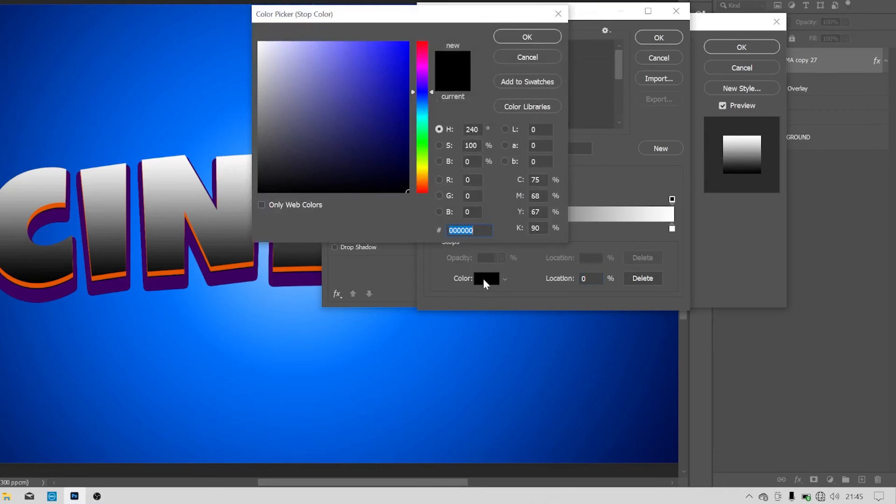
pyautogui.click(426, 171)
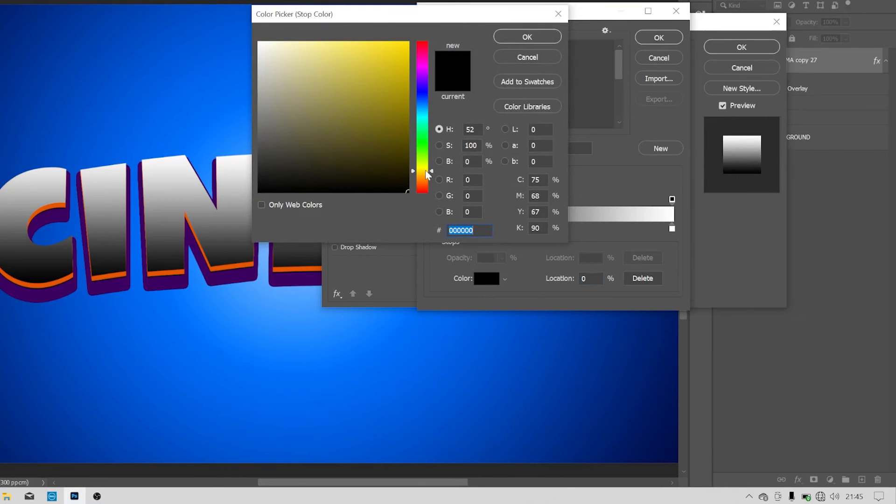
pyautogui.click(408, 42)
pyautogui.click(419, 174)
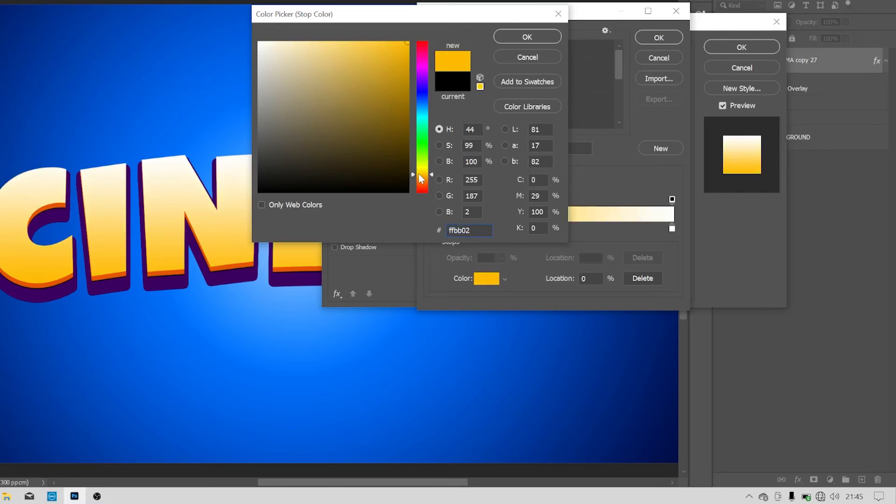
pyautogui.click(526, 37)
# - Recolor the gradient's white end stop at location 100% to bright yellow and accept the edited gradient
pyautogui.click(673, 229)
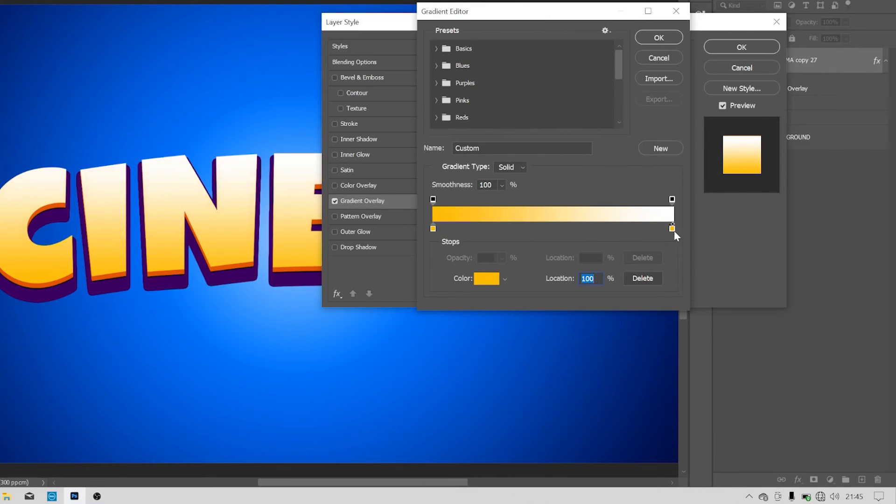
pyautogui.click(485, 279)
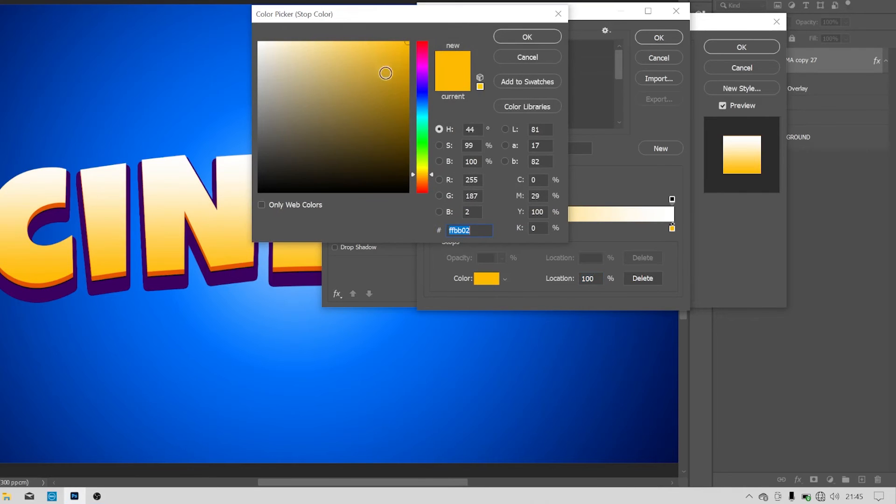
pyautogui.moveTo(425, 171)
pyautogui.mouseDown()
pyautogui.moveTo(424, 142)
pyautogui.moveTo(419, 169)
pyautogui.mouseUp()
pyautogui.click(524, 40)
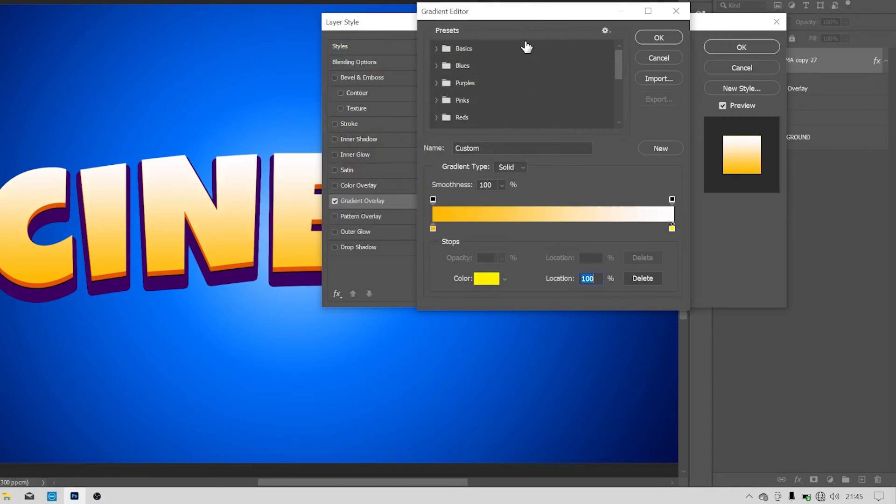
pyautogui.click(672, 230)
pyautogui.click(477, 280)
pyautogui.click(422, 164)
pyautogui.click(422, 169)
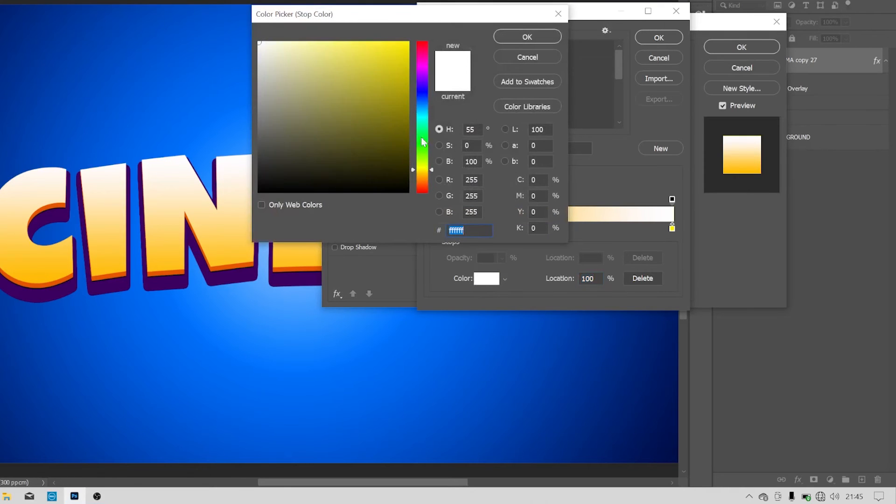
pyautogui.click(409, 42)
pyautogui.click(523, 40)
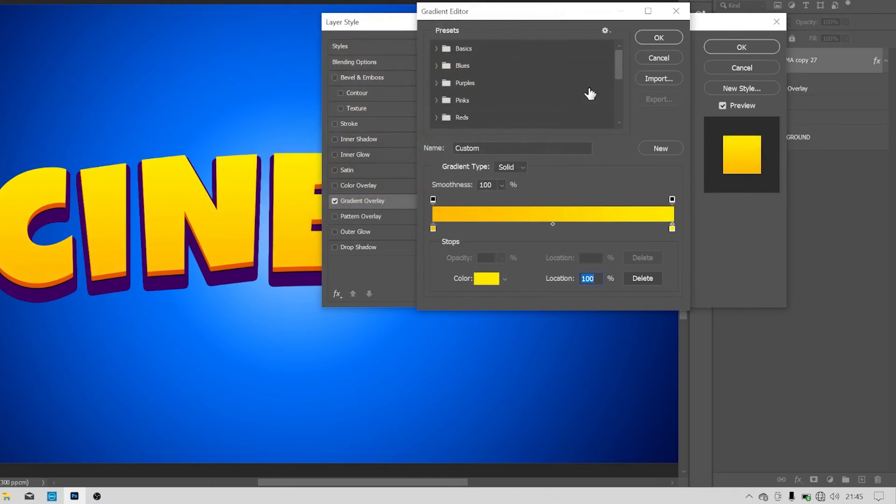
pyautogui.click(659, 37)
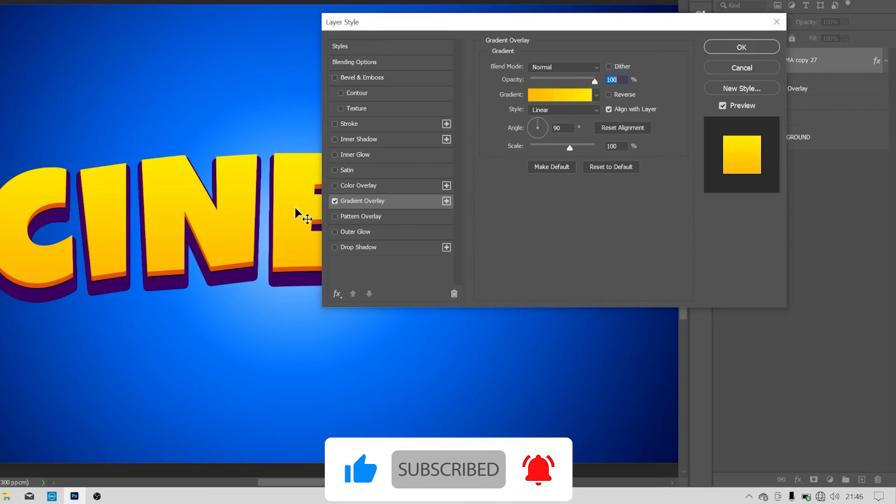
# - Enable a white Inner Shadow on the text, try the Multiply blend mode, and settle on Screen
pyautogui.click(393, 140)
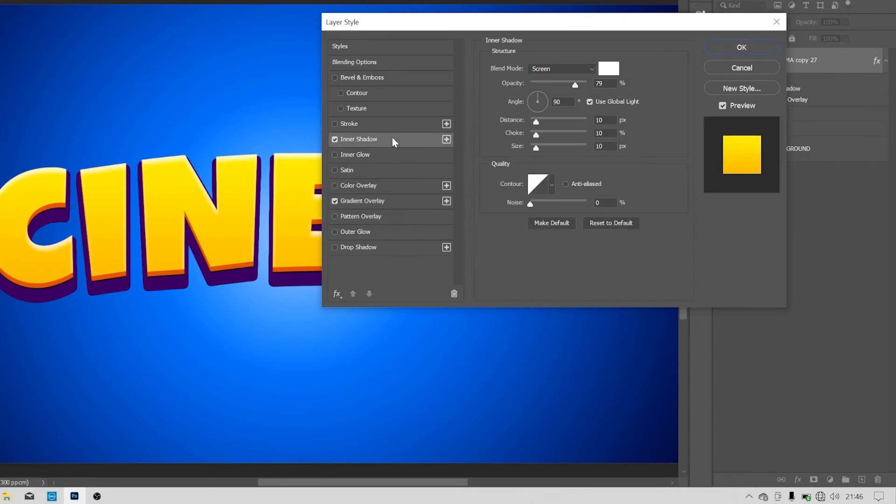
pyautogui.click(607, 70)
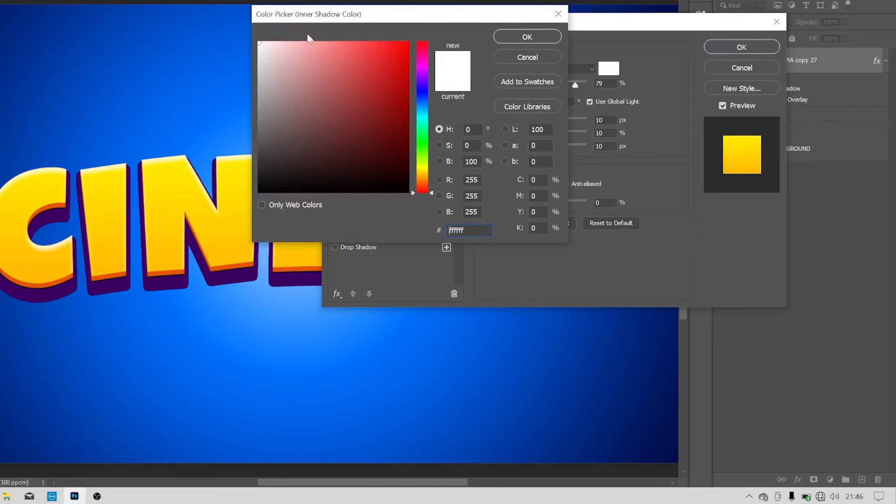
pyautogui.click(527, 37)
pyautogui.click(560, 69)
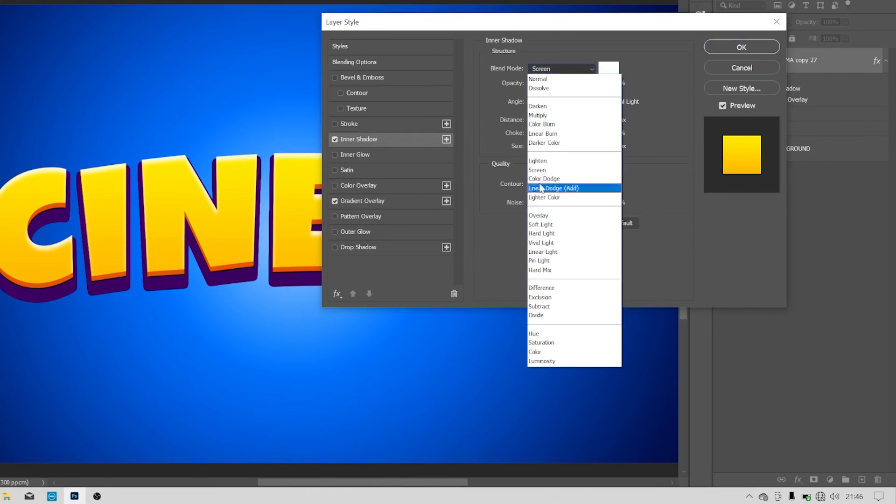
pyautogui.click(537, 116)
pyautogui.click(555, 69)
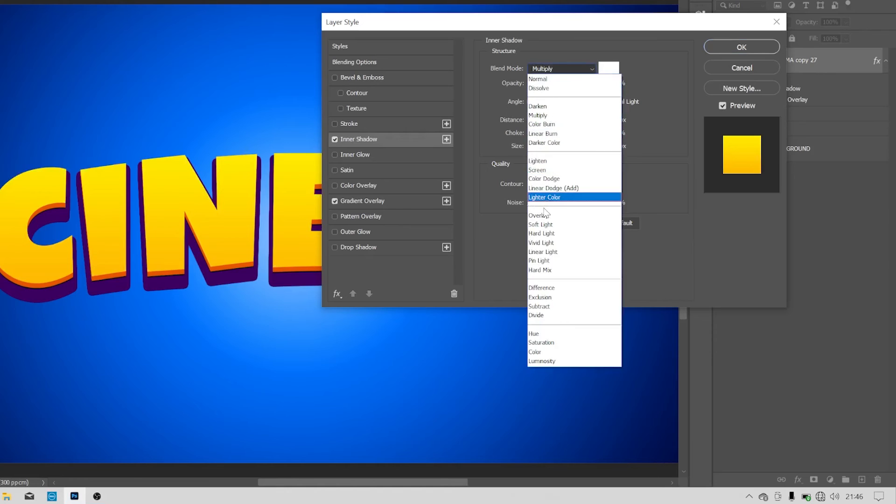
pyautogui.click(543, 178)
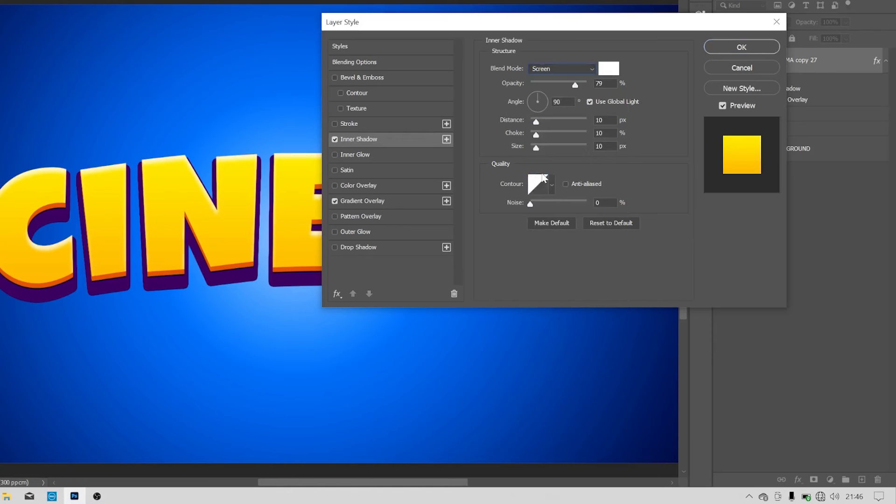
# - Set the inner shadow's angle to 138°, distance to 17 px, choke to 6% and size to 8 px, and apply the style
pyautogui.click(529, 94)
pyautogui.moveTo(537, 125); pyautogui.dragTo(564, 149)
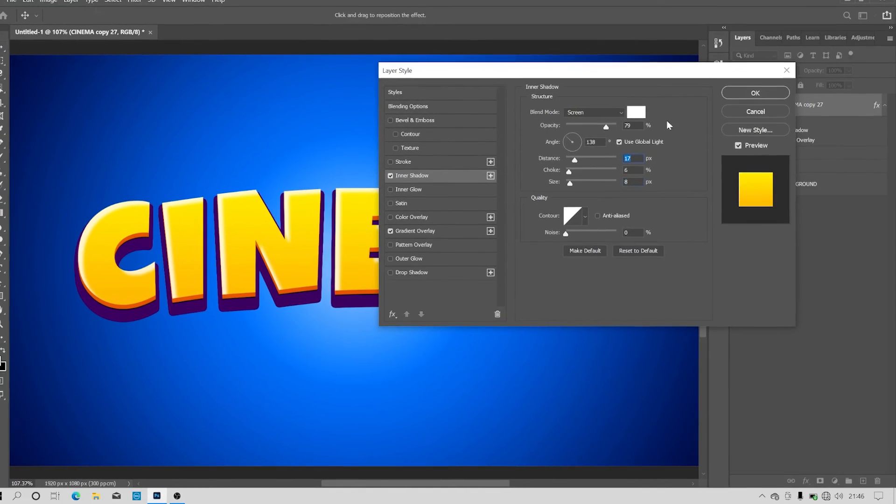
pyautogui.press('Return')
pyautogui.click(885, 105)
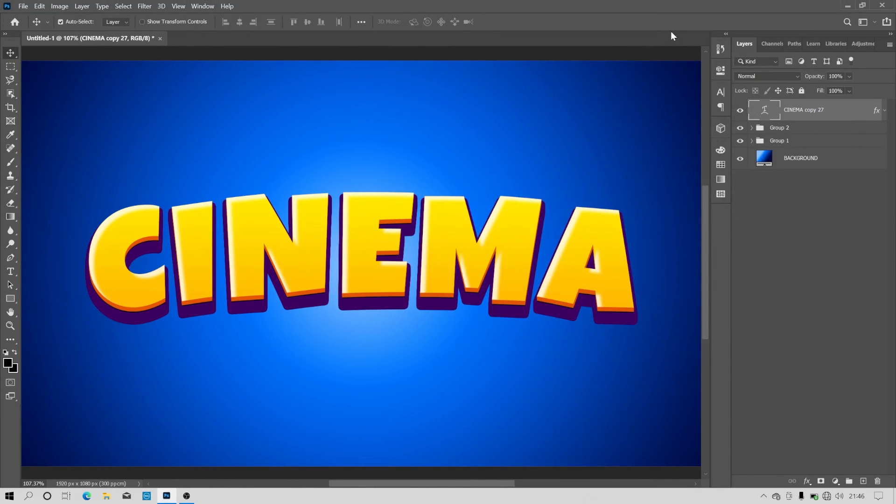
# - Check Group 2 by toggling its visibility, and place CINEMA copy 15 in its own group inside Group 1
pyautogui.click(742, 128)
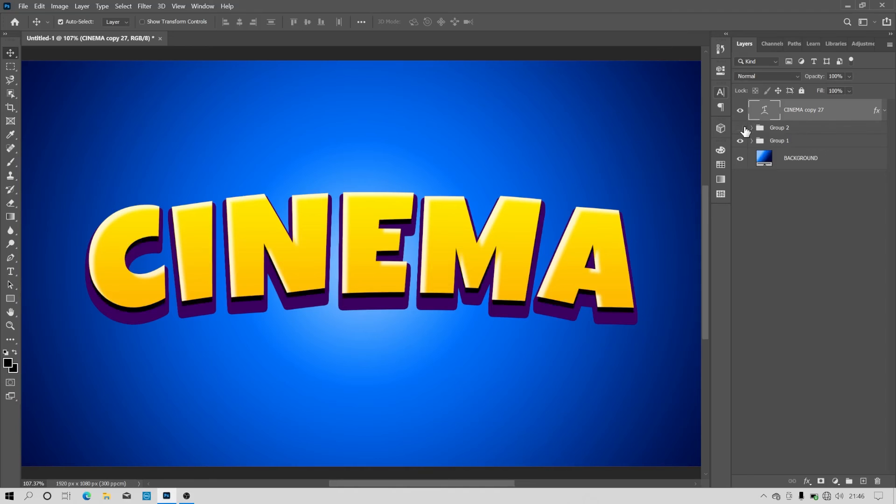
pyautogui.click(744, 128)
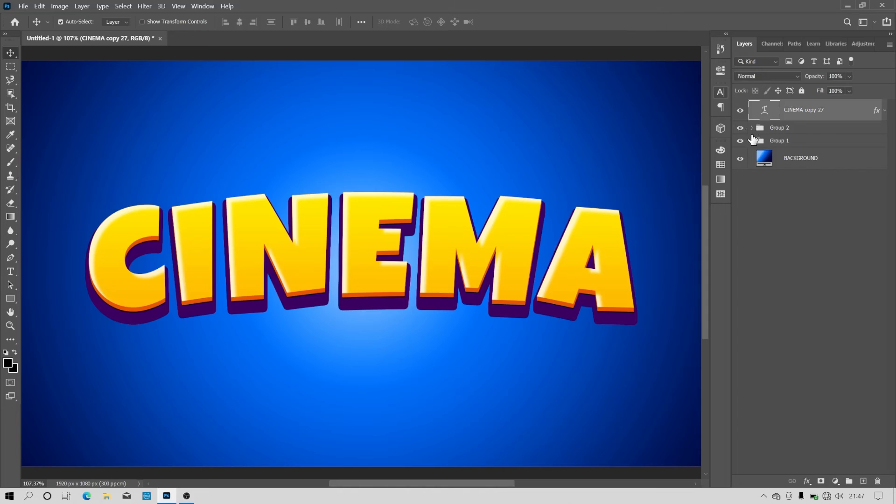
pyautogui.click(755, 140)
pyautogui.click(752, 141)
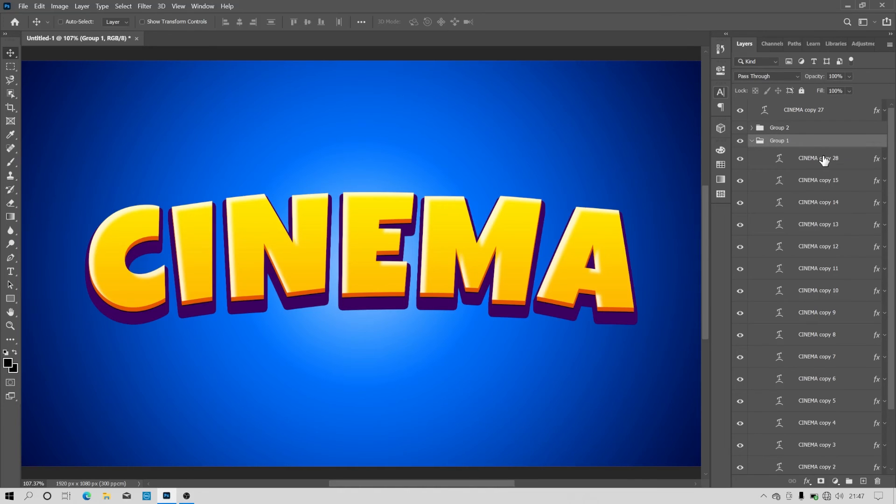
pyautogui.moveTo(824, 160); pyautogui.dragTo(849, 479)
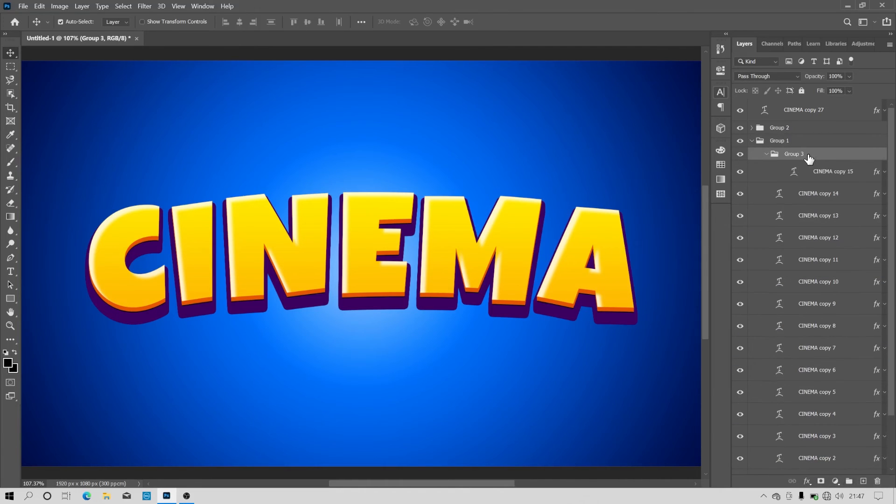
# - Add an Inner Shadow to the group holding CINEMA copy 15: 42% opacity, 9 px distance, 0 px size, -145° angle without global light
pyautogui.click(807, 482)
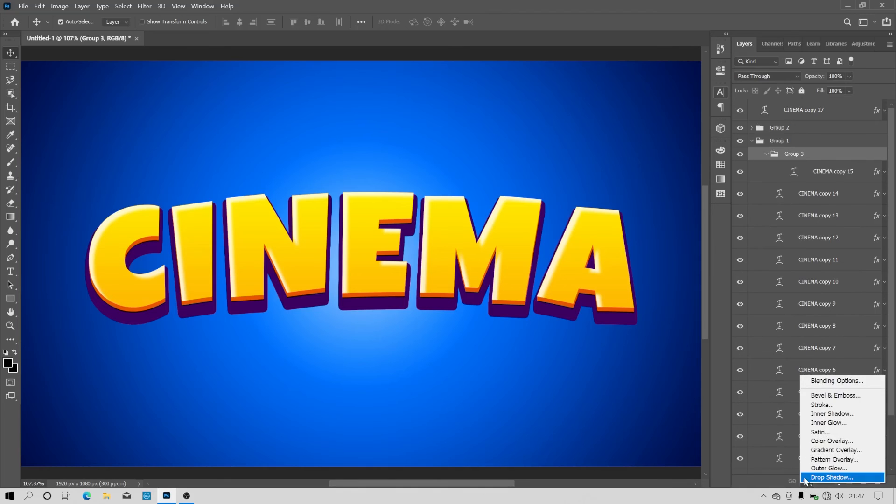
pyautogui.click(818, 414)
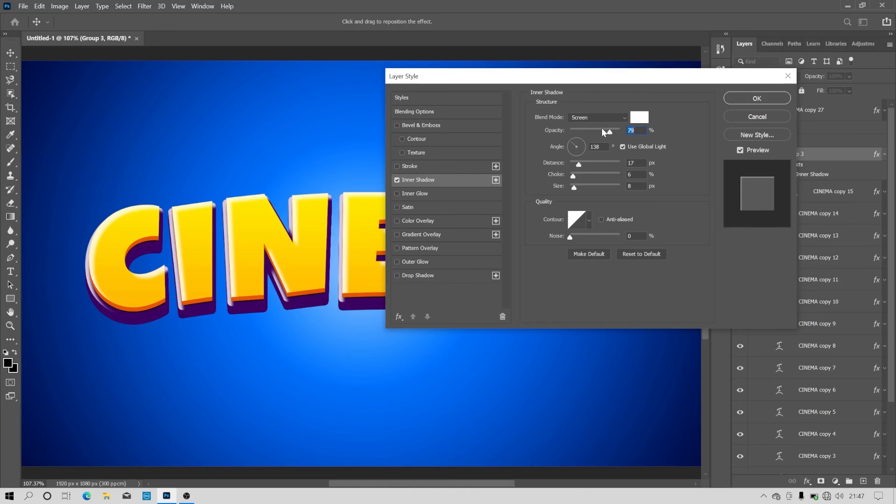
pyautogui.moveTo(601, 128); pyautogui.dragTo(591, 133)
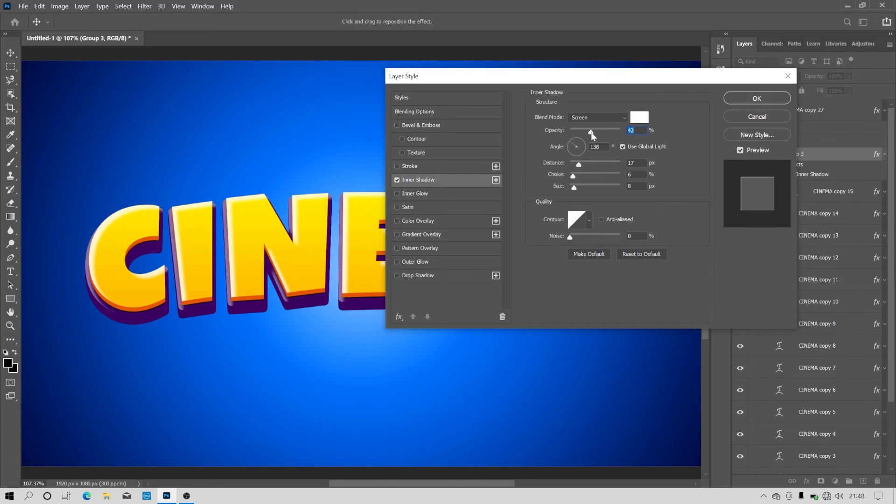
pyautogui.click(575, 163)
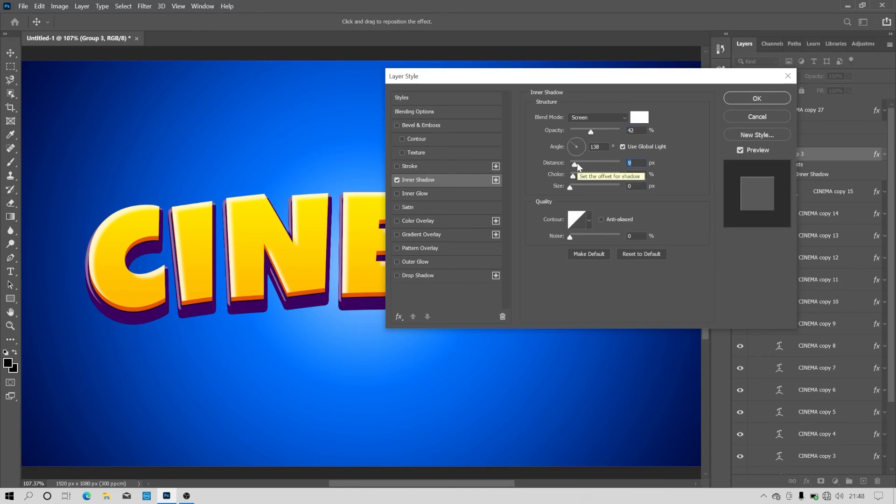
pyautogui.click(637, 148)
pyautogui.click(569, 146)
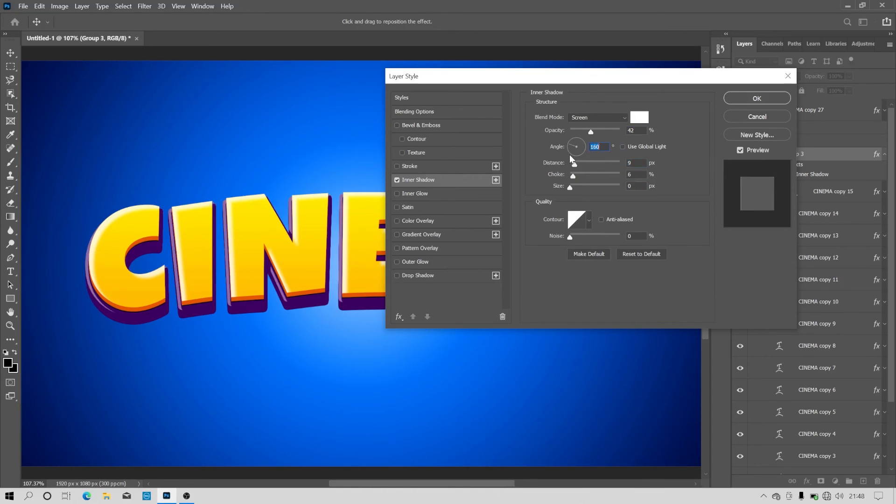
pyautogui.click(570, 151)
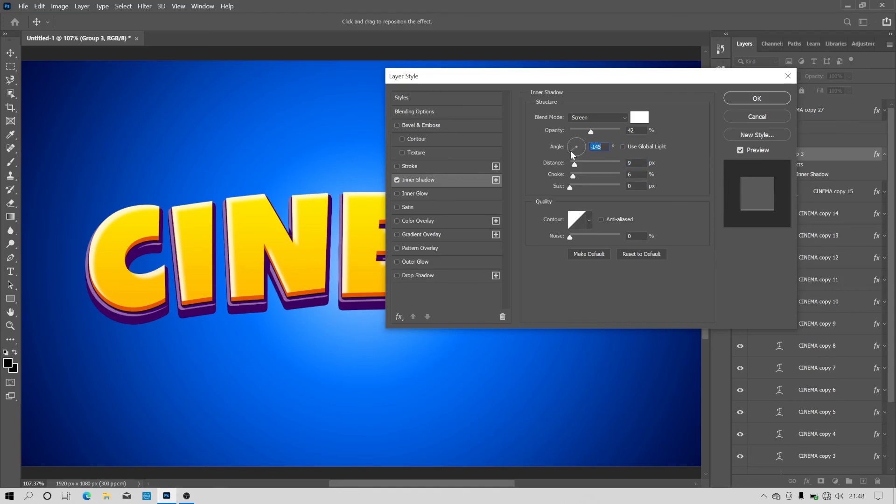
pyautogui.click(592, 129)
# - Add a dark purple Color Overlay in Normal blend mode at 100% opacity to Group 3 and apply the style
pyautogui.click(427, 221)
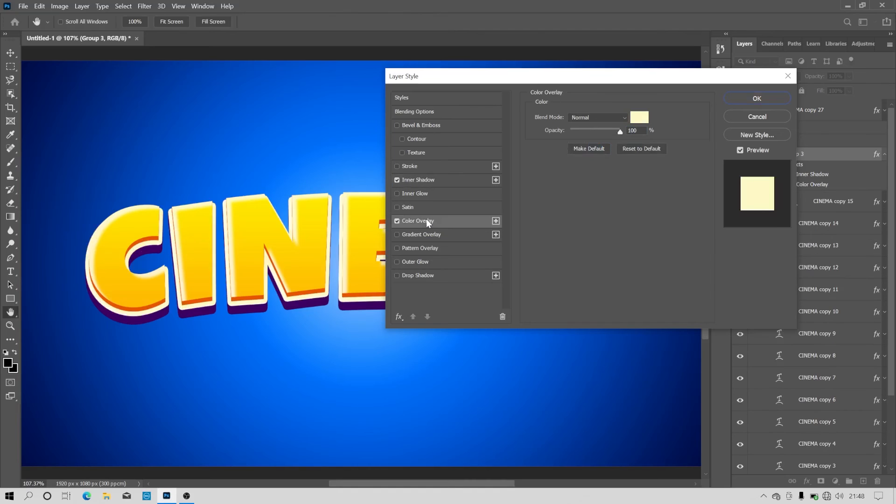
pyautogui.click(640, 118)
pyautogui.moveTo(474, 140); pyautogui.dragTo(470, 143)
pyautogui.write('03138d')
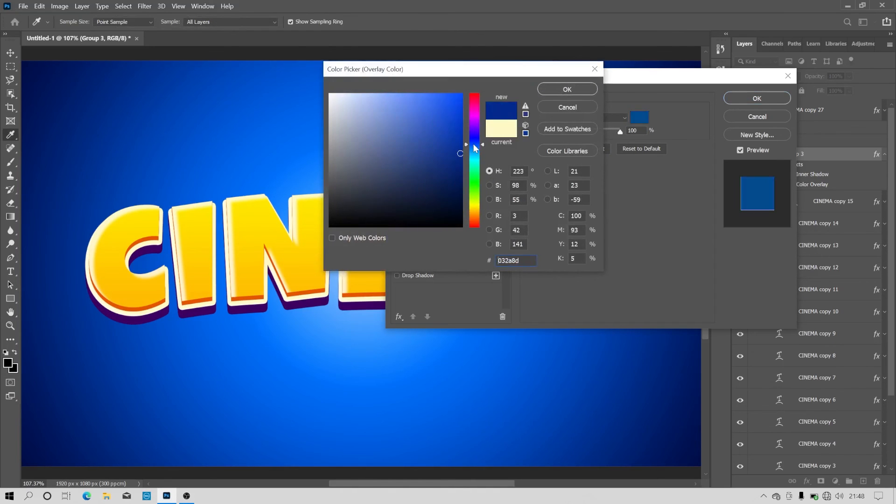
pyautogui.moveTo(473, 144); pyautogui.dragTo(475, 135)
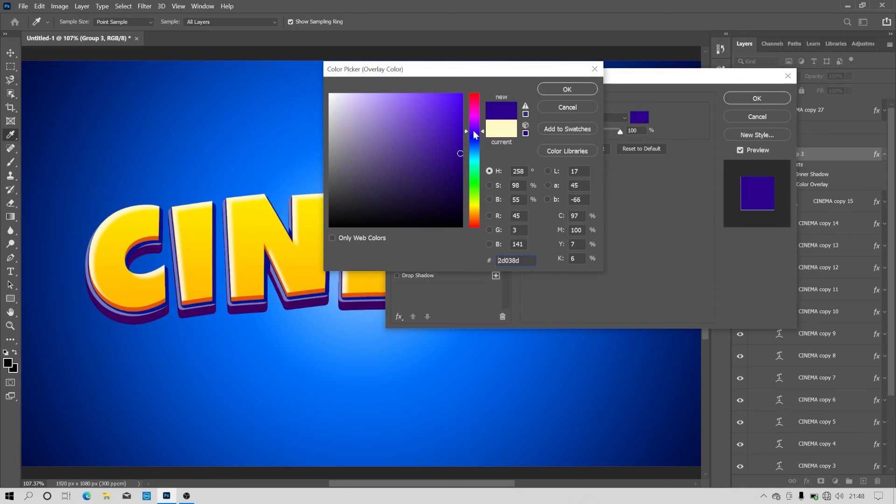
pyautogui.moveTo(437, 159); pyautogui.dragTo(424, 176)
pyautogui.click(555, 91)
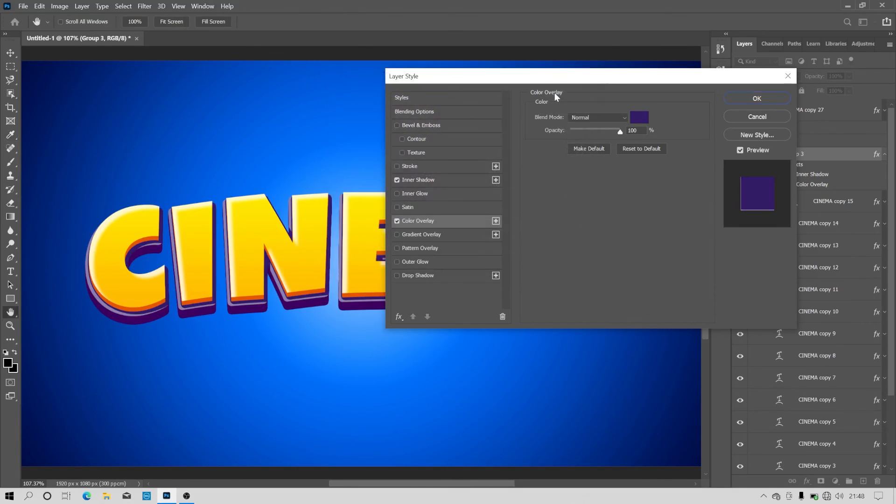
pyautogui.click(756, 99)
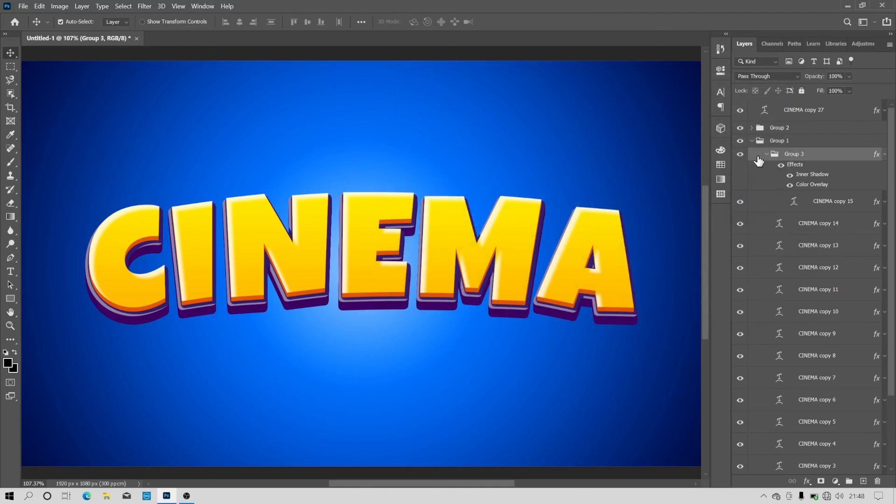
# - Add a black Multiply Drop Shadow to Group 1 with 60% opacity and a size of 59 px
pyautogui.click(752, 141)
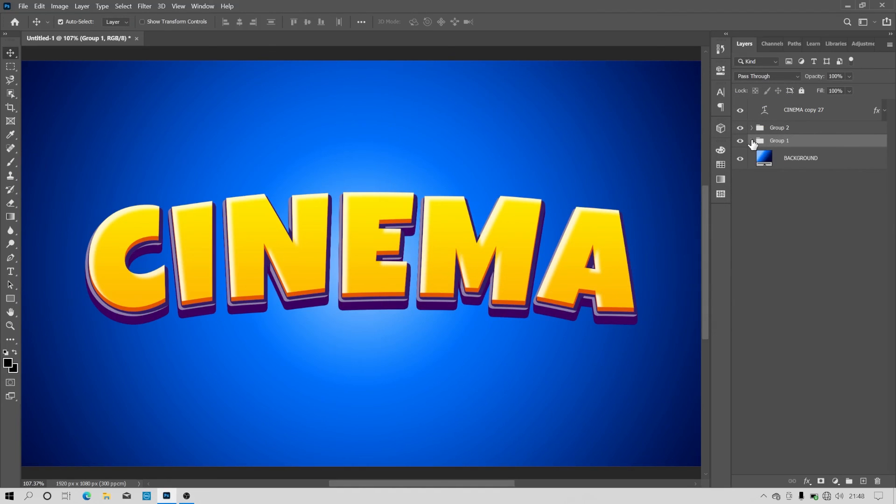
pyautogui.click(808, 481)
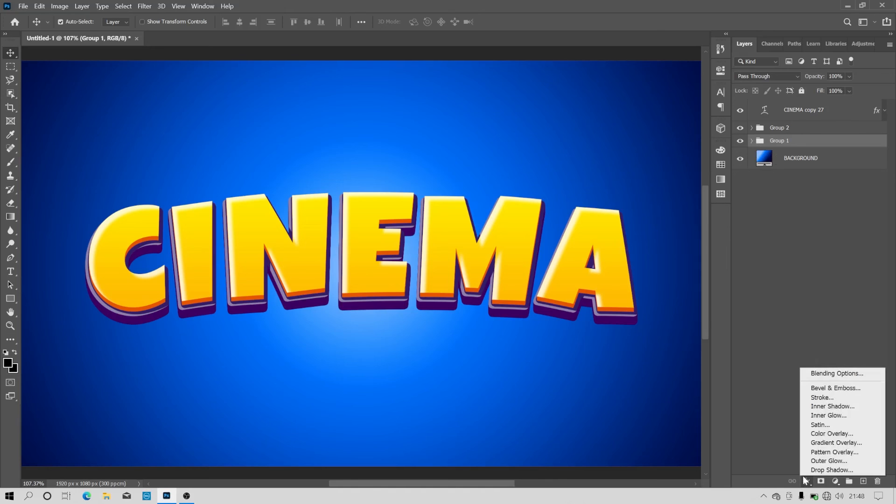
pyautogui.click(826, 469)
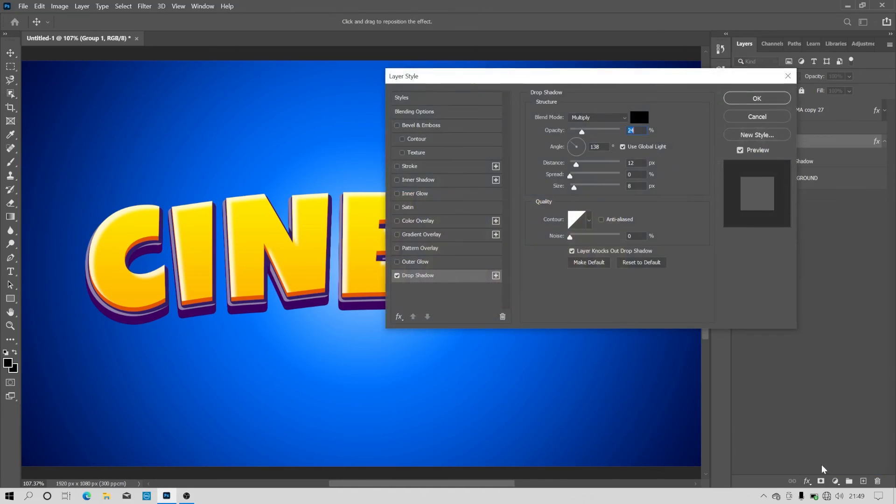
pyautogui.moveTo(582, 131); pyautogui.dragTo(600, 135)
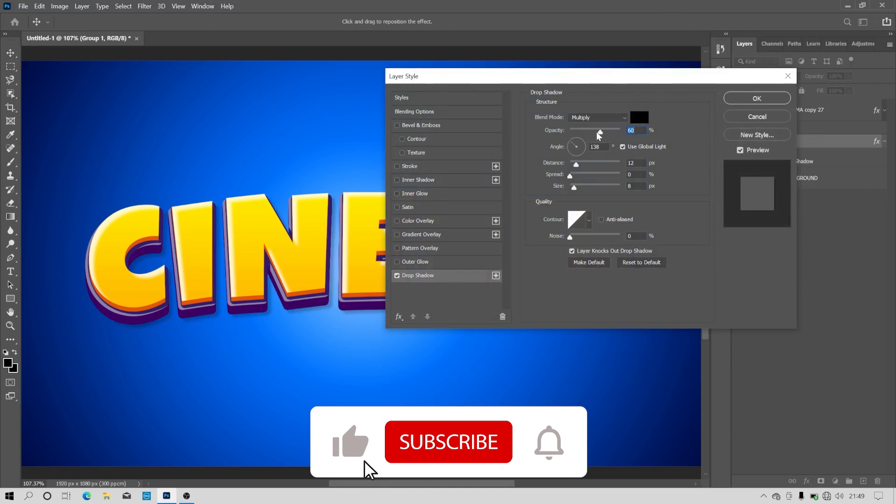
pyautogui.moveTo(575, 187); pyautogui.dragTo(585, 188)
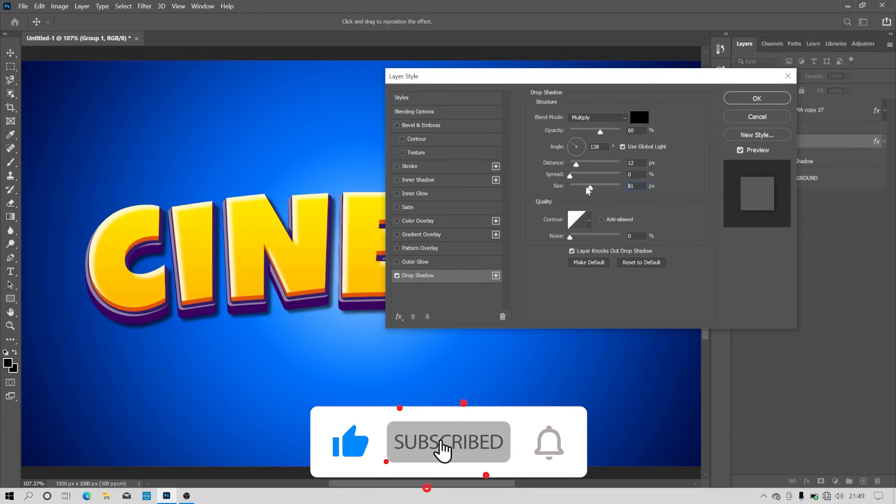
# - Turn off global light for Group 1's drop shadow, set its angle to 45° and distance to 46 px, and apply the style
pyautogui.click(624, 147)
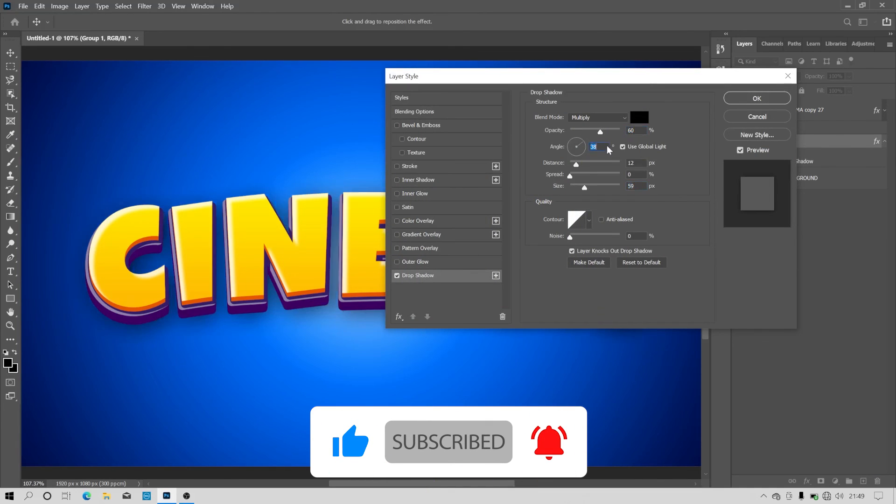
pyautogui.click(583, 141)
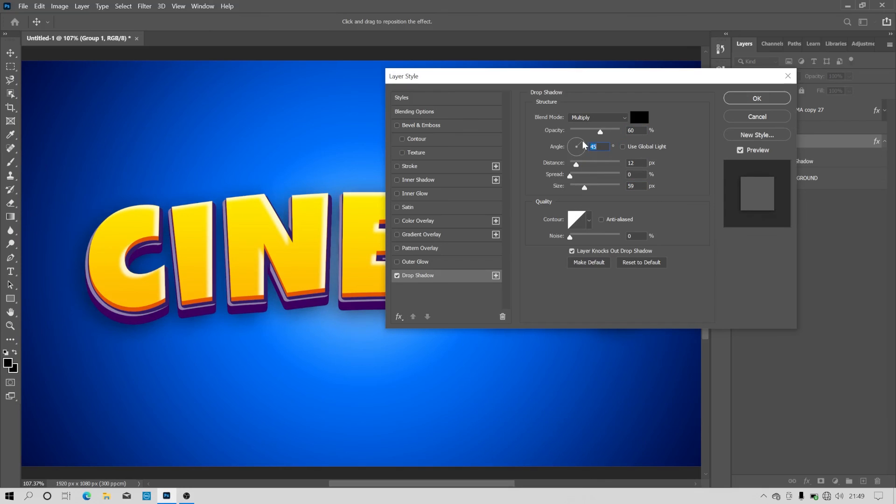
pyautogui.moveTo(577, 164); pyautogui.dragTo(589, 166)
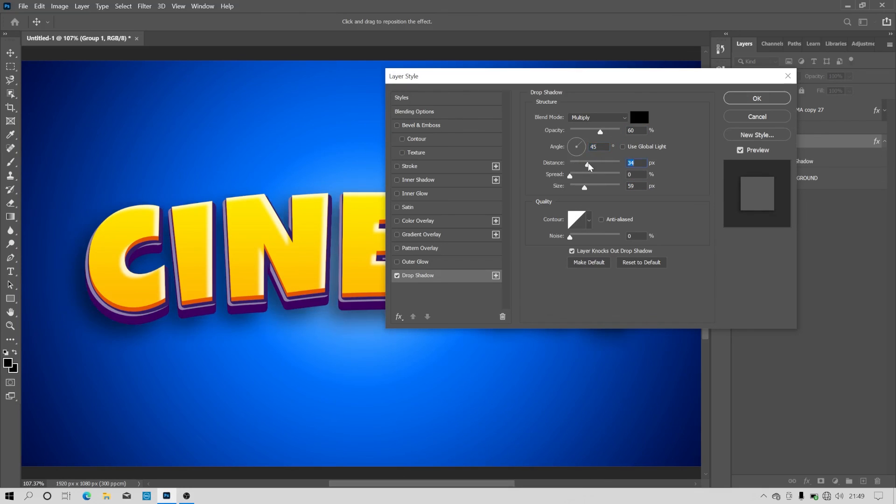
pyautogui.click(595, 163)
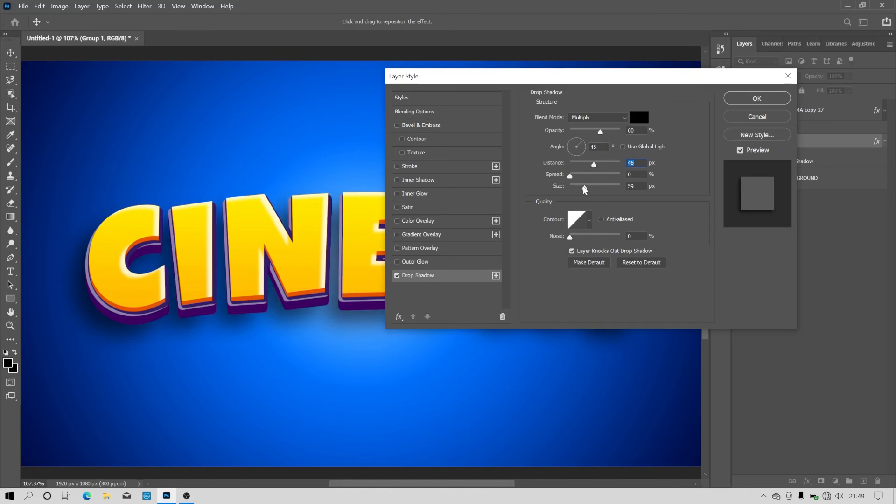
pyautogui.click(754, 100)
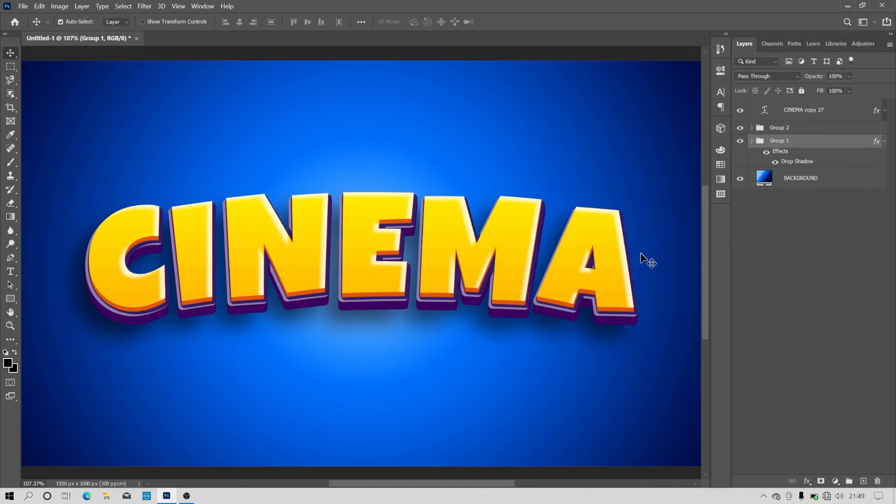
pyautogui.click(885, 142)
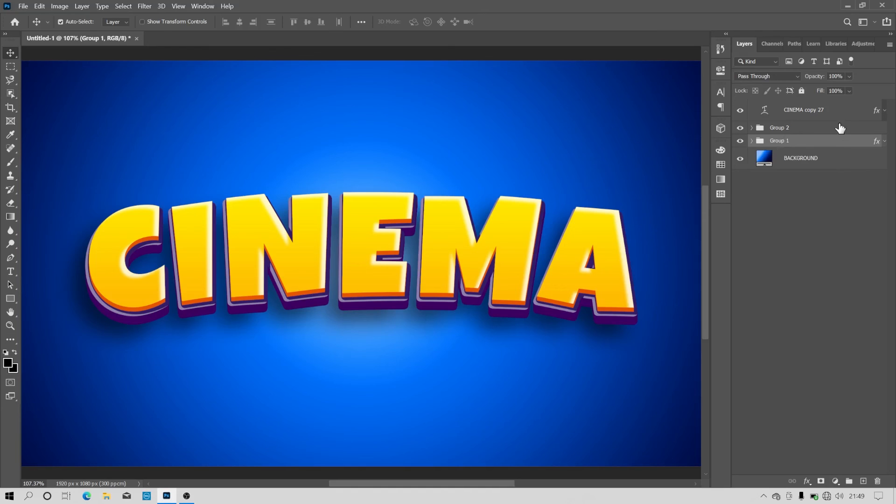
# - Add a Drop Shadow to Group 2 with 60% opacity, 45° angle, 7 px distance and 13 px size, and apply it
pyautogui.click(838, 117)
pyautogui.click(814, 132)
pyautogui.click(807, 482)
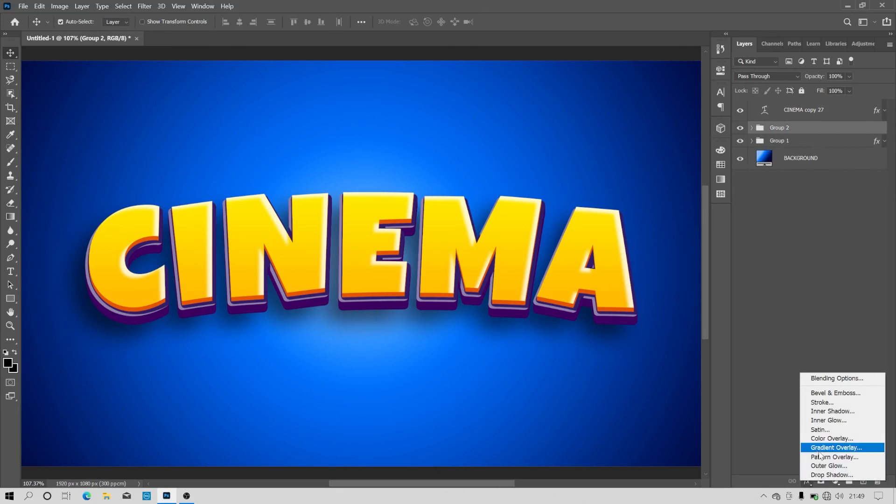
pyautogui.click(815, 451)
pyautogui.moveTo(588, 74); pyautogui.dragTo(692, 94)
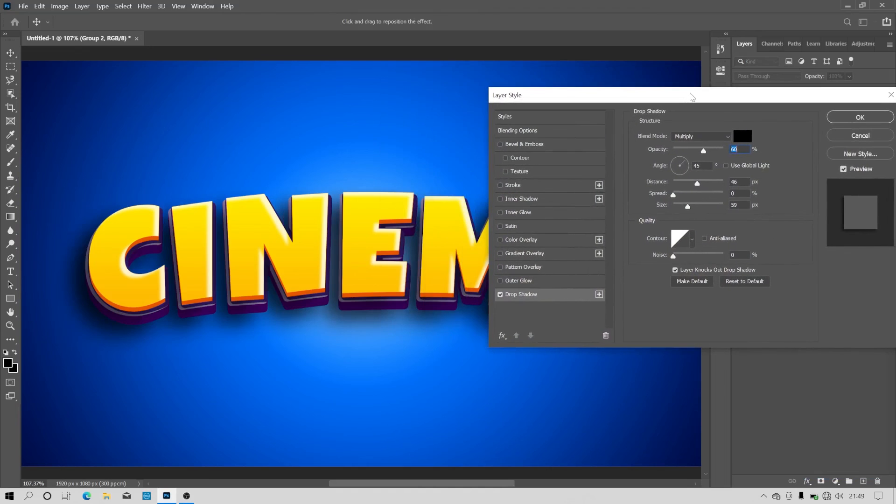
pyautogui.moveTo(690, 211); pyautogui.dragTo(678, 188)
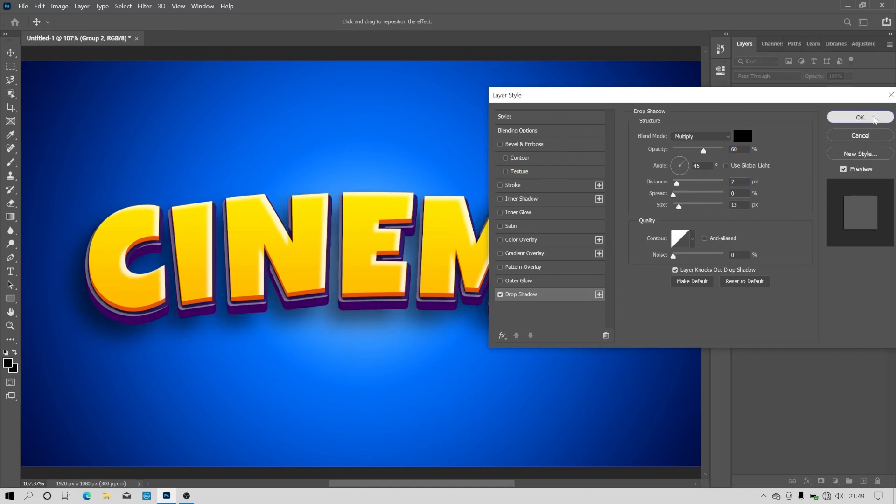
pyautogui.click(859, 118)
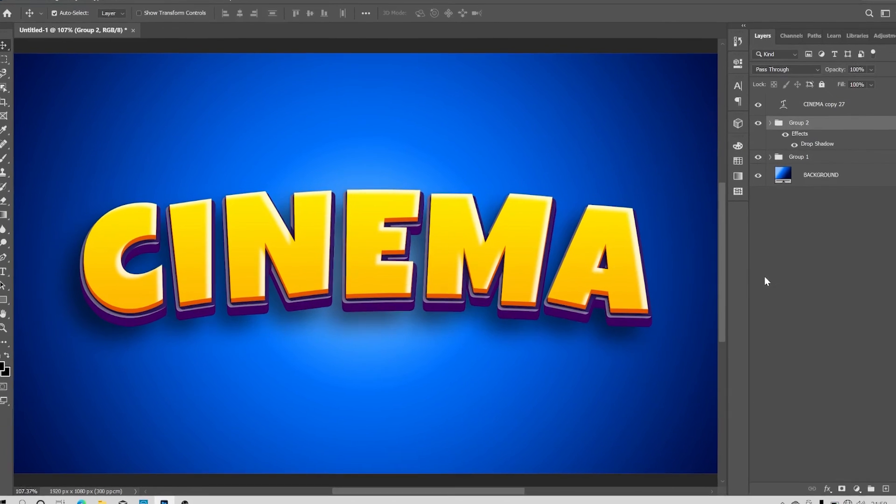